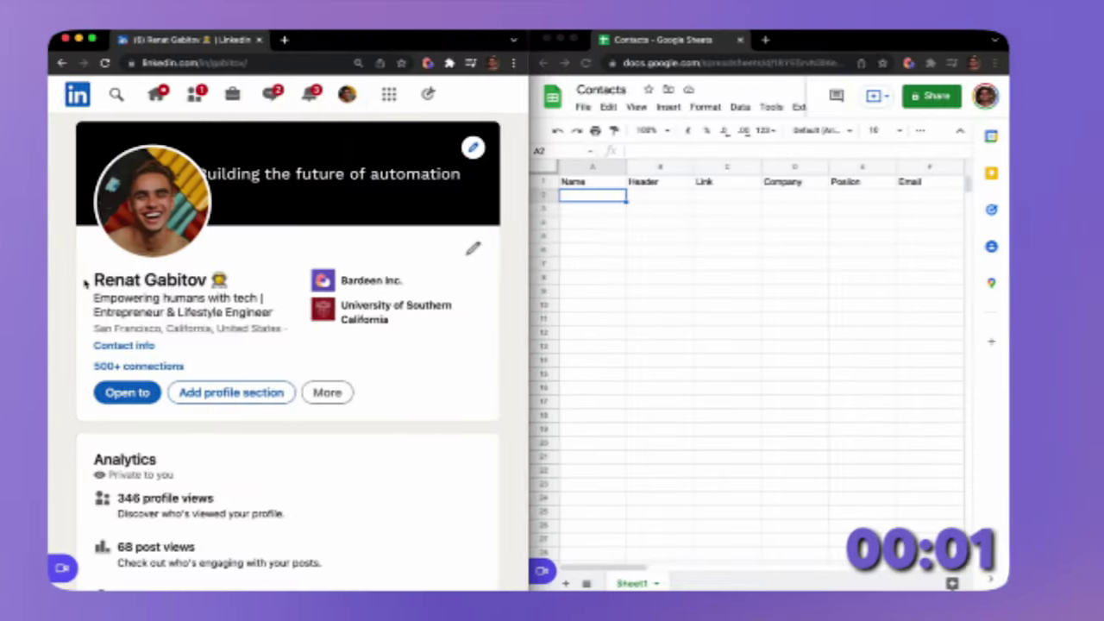
Step: Copy the profile's name, headline and profile link into row 2 of the Contacts sheet
{"action": "left_click_drag", "start_coordinate": [85, 282], "coordinate": [302, 312]}
{"action": "key", "text": "super+c"}
{"action": "key", "text": "super+v"}
Step: Copy the company Bardeen Inc. and the position Product & Marketing into cells D2 and E2
{"action": "key", "text": "super+v"}
{"action": "scroll", "coordinate": [401, 258], "scroll_direction": "down", "scroll_amount": 2}
{"action": "triple_click", "coordinate": [401, 193]}
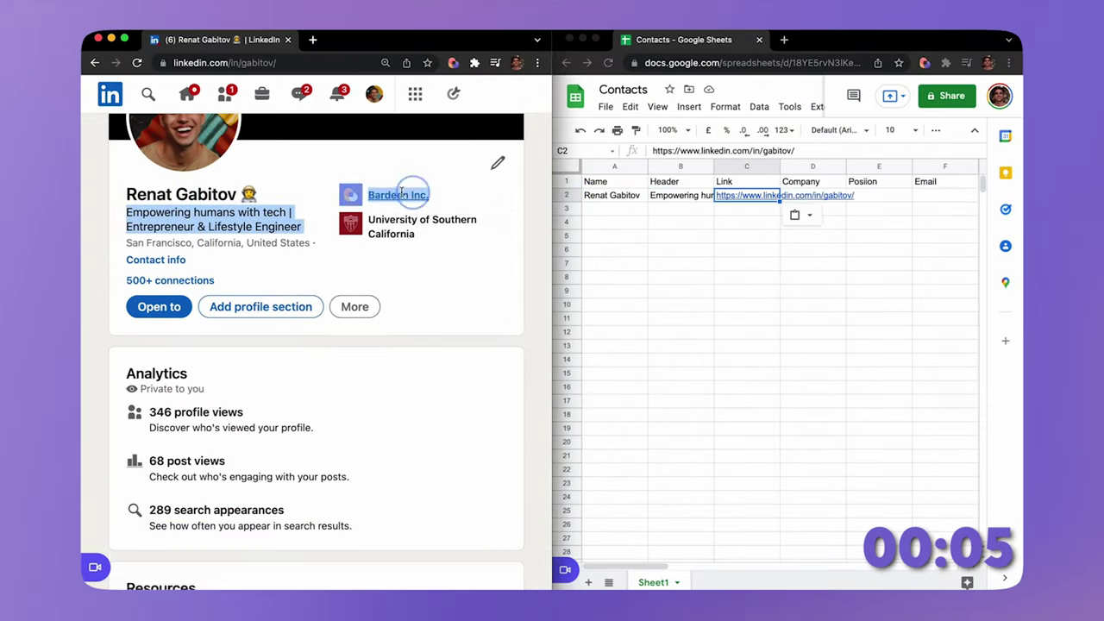
{"action": "key", "text": "super+c"}
{"action": "scroll", "coordinate": [401, 259], "scroll_direction": "down", "scroll_amount": 5}
{"action": "key", "text": "super+v"}
{"action": "triple_click", "coordinate": [198, 350]}
{"action": "key", "text": "super+c"}
{"action": "left_click", "coordinate": [888, 195]}
{"action": "key", "text": "super+v"}
{"action": "scroll", "coordinate": [414, 274], "scroll_direction": "up", "scroll_amount": 4}
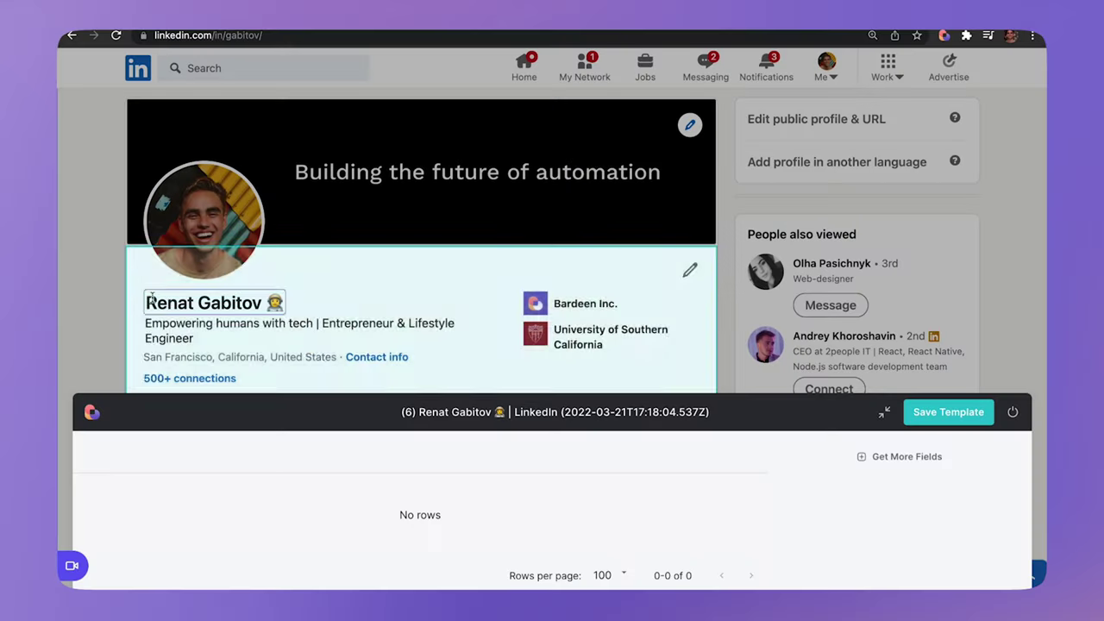
Step: Capture the profile name, headline and Bardeen Inc. as Name, Description and Company fields, plus a Page Url field
{"action": "left_click", "coordinate": [168, 304]}
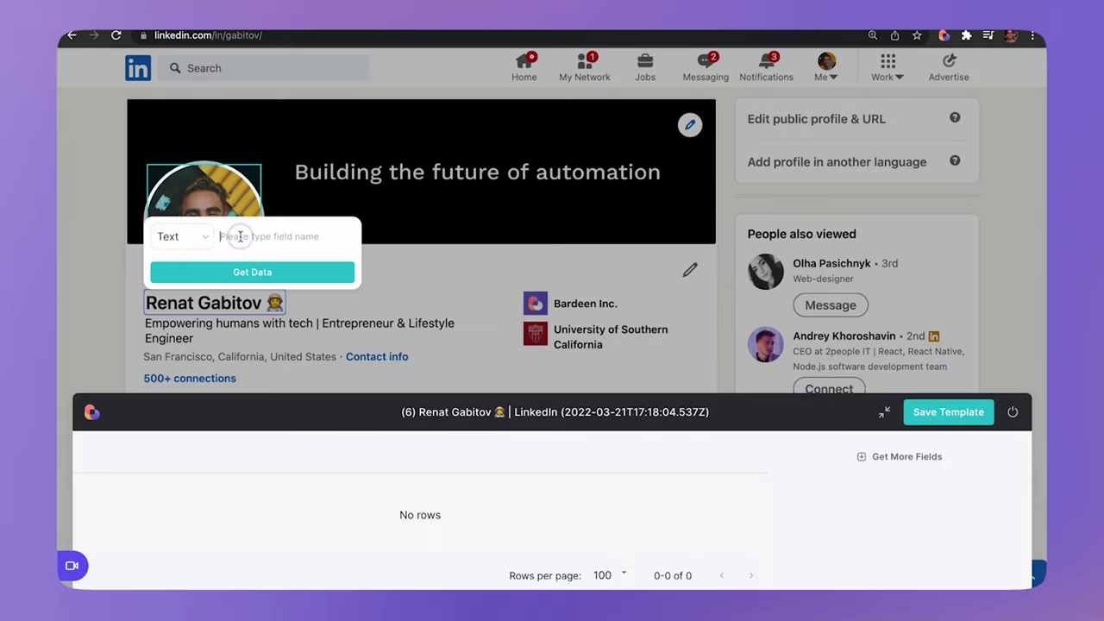
{"action": "left_click", "coordinate": [263, 271]}
{"action": "left_click", "coordinate": [298, 331]}
{"action": "type", "text": "De"}
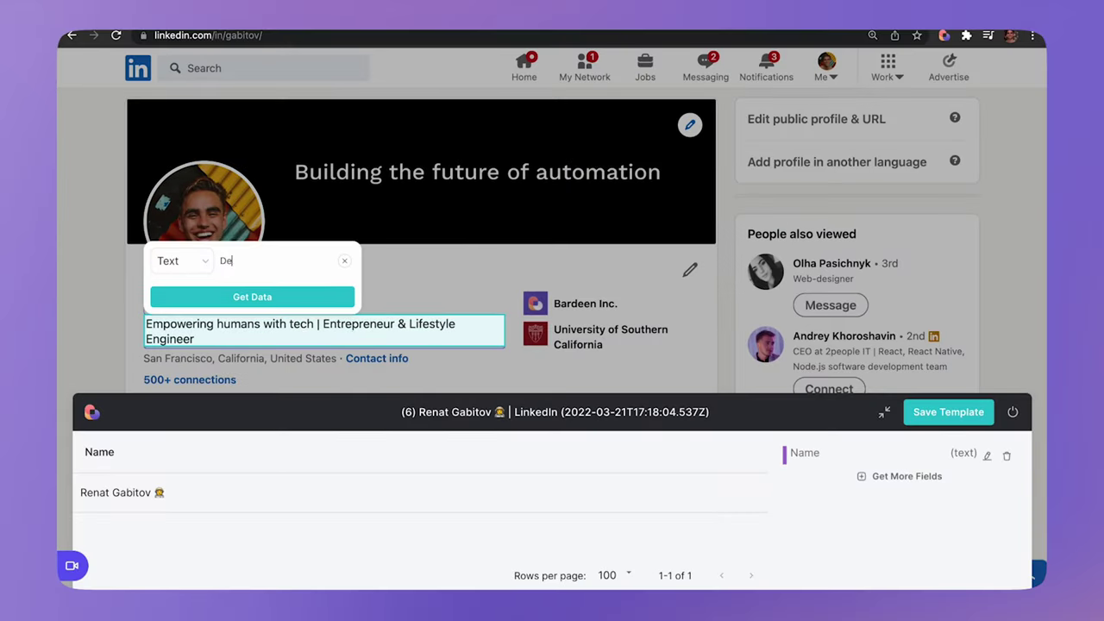
{"action": "type", "text": "scription"}
{"action": "left_click", "coordinate": [299, 293]}
{"action": "left_click", "coordinate": [588, 304]}
{"action": "type", "text": "Co"}
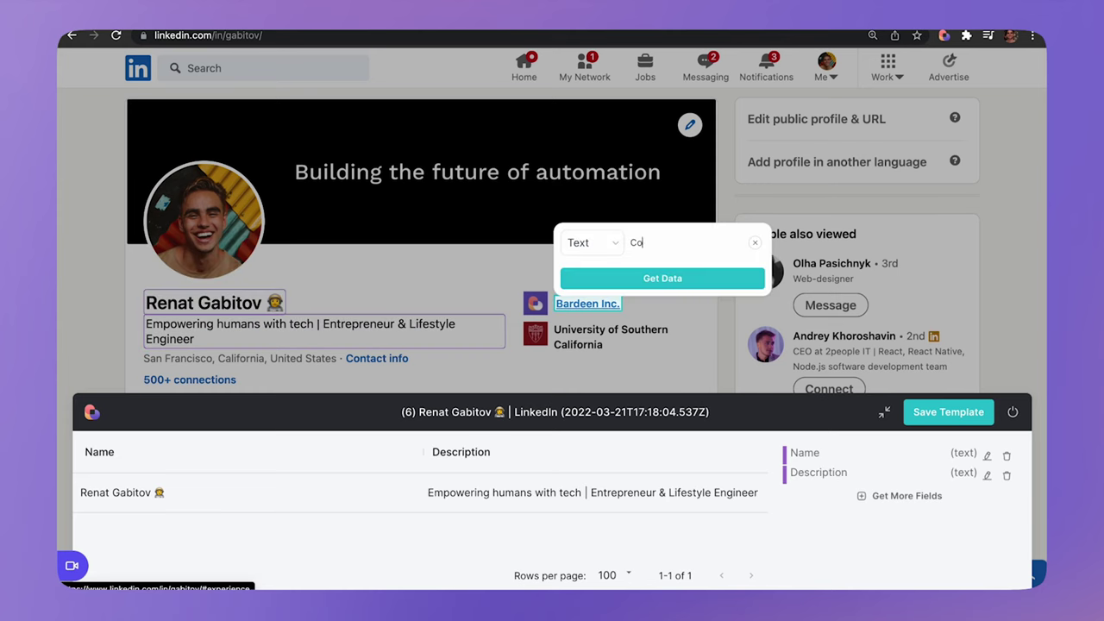
{"action": "type", "text": "mpany"}
{"action": "left_click", "coordinate": [612, 279]}
{"action": "left_click", "coordinate": [842, 543]}
{"action": "left_click", "coordinate": [819, 561]}
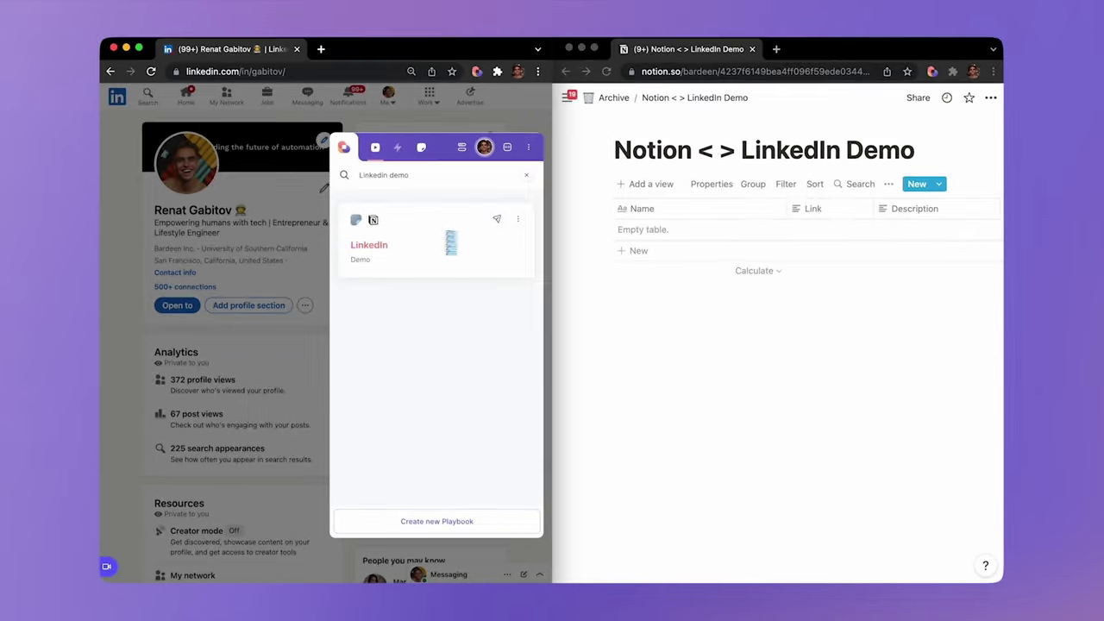
Step: Run the LinkedIn Demo playbook from the Bardeen panel on the open profile
{"action": "left_click", "coordinate": [447, 238]}
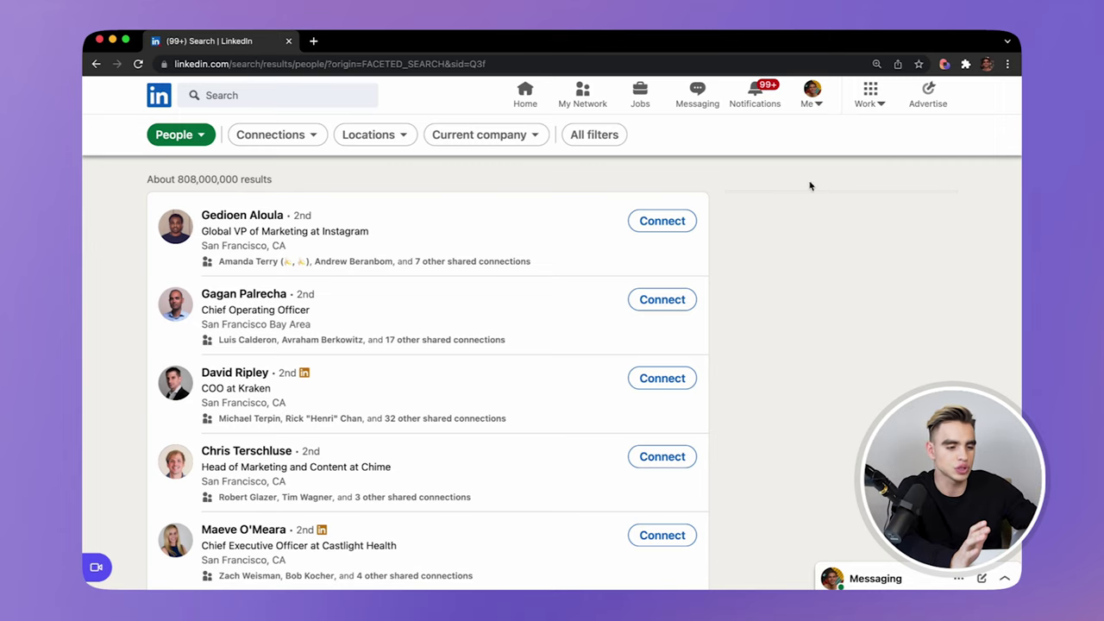
Step: Filter the people search to 2nd-degree connections in the United States at Google
{"action": "left_click", "coordinate": [607, 136]}
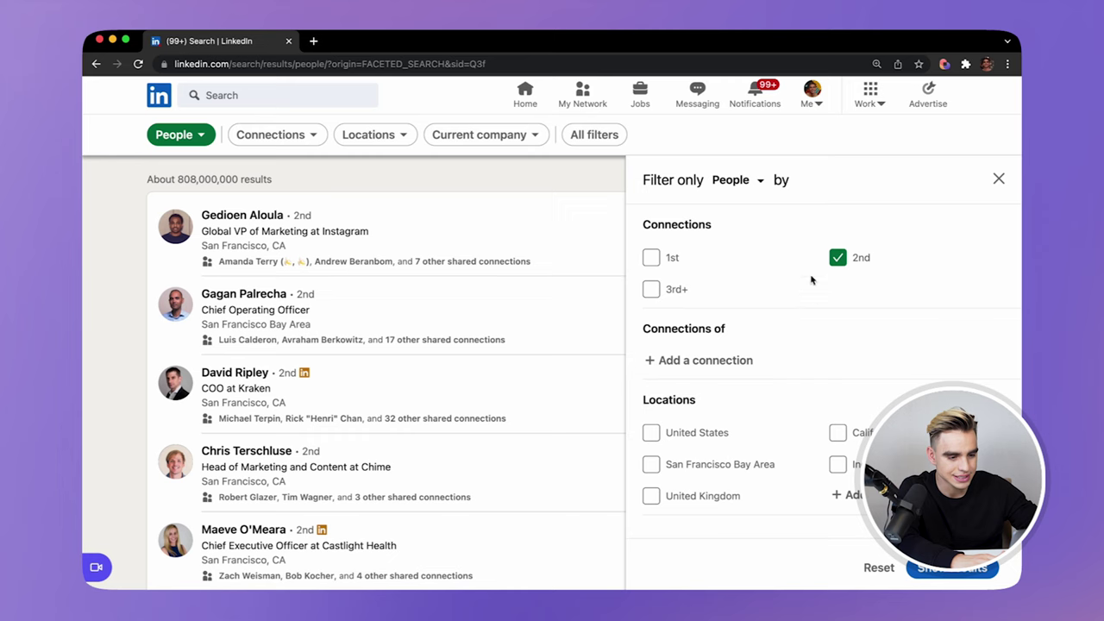
{"action": "scroll", "coordinate": [810, 279], "scroll_direction": "down", "scroll_amount": 1}
{"action": "scroll", "coordinate": [819, 255], "scroll_direction": "down", "scroll_amount": 2}
{"action": "left_click", "coordinate": [703, 320]}
{"action": "scroll", "coordinate": [739, 379], "scroll_direction": "down", "scroll_amount": 1}
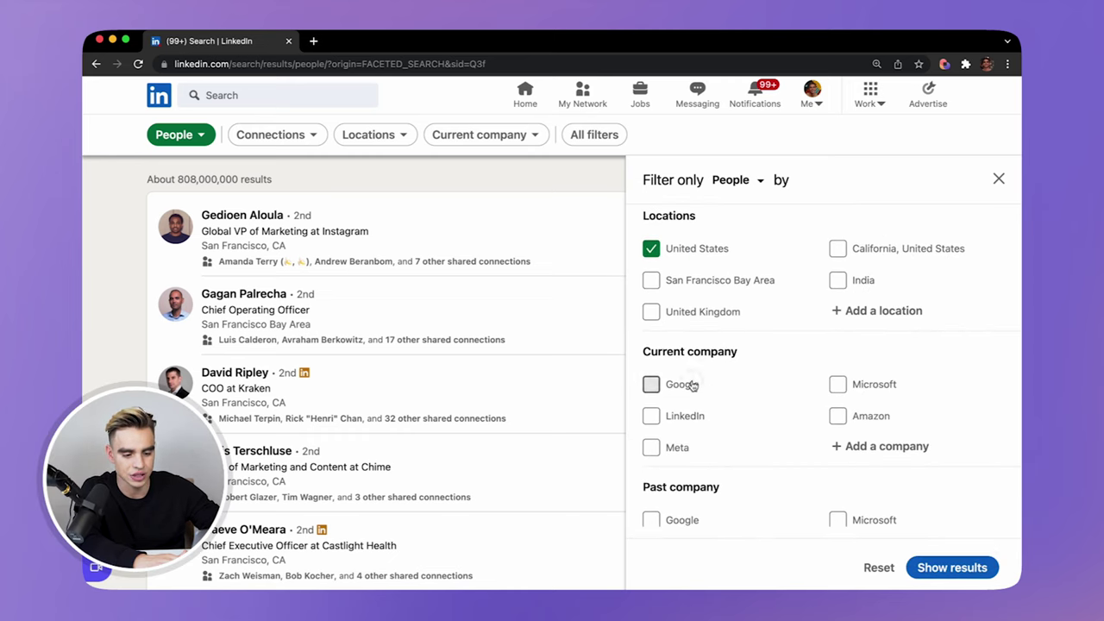
{"action": "scroll", "coordinate": [692, 386], "scroll_direction": "up", "scroll_amount": 2}
{"action": "left_click", "coordinate": [949, 567]}
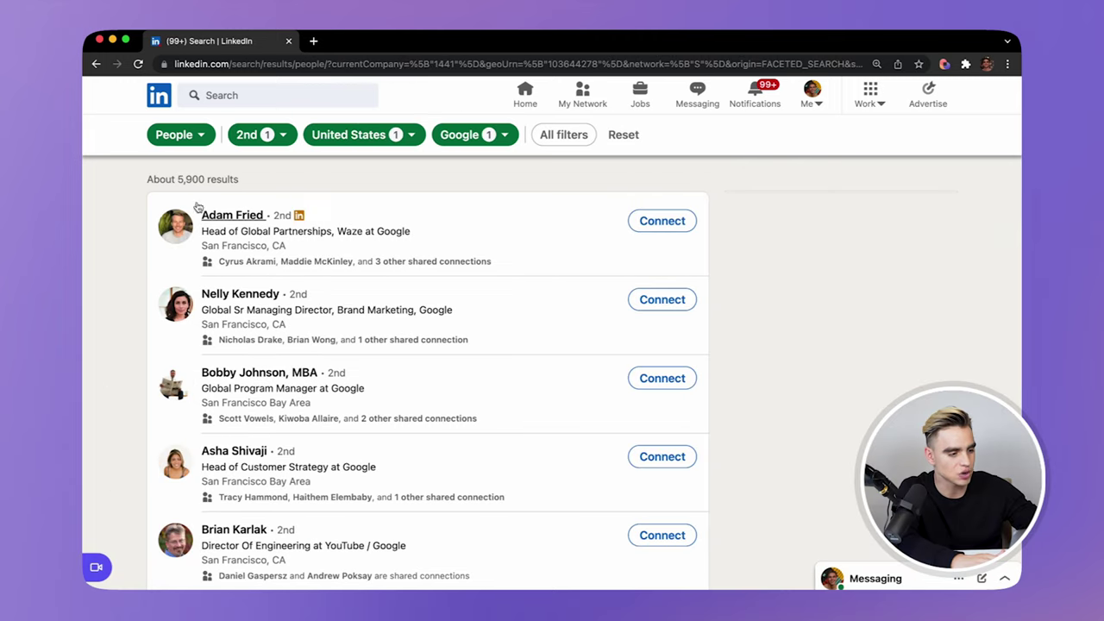
Step: Bring up Bardeen's playbook list over the roughly 5,900 filtered results
{"action": "scroll", "coordinate": [485, 546], "scroll_direction": "up", "scroll_amount": 1}
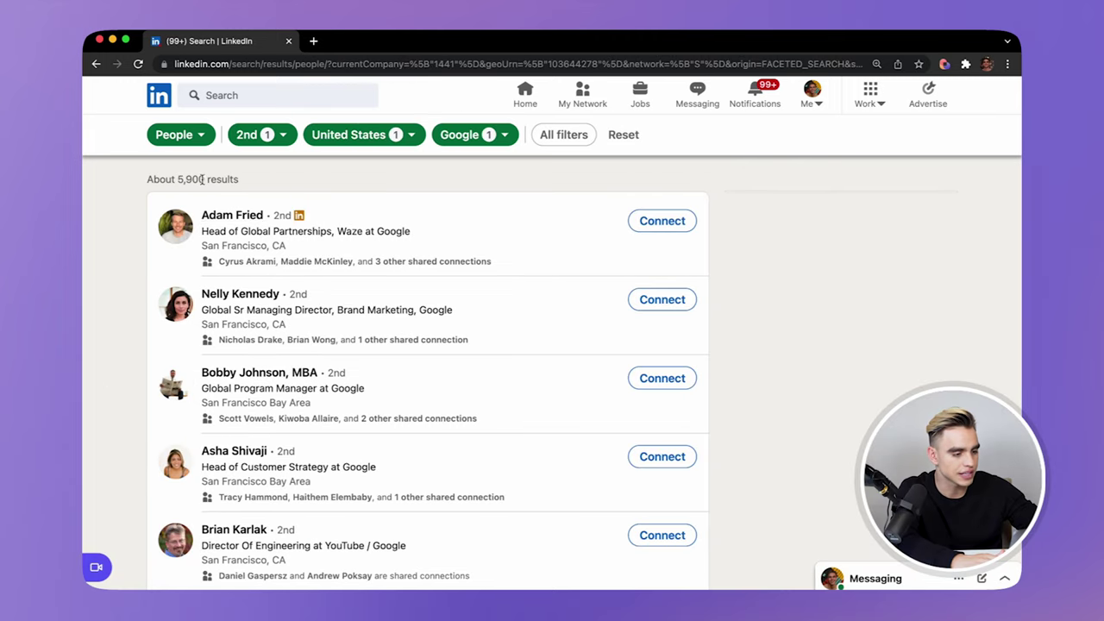
{"action": "scroll", "coordinate": [424, 254], "scroll_direction": "down", "scroll_amount": 1}
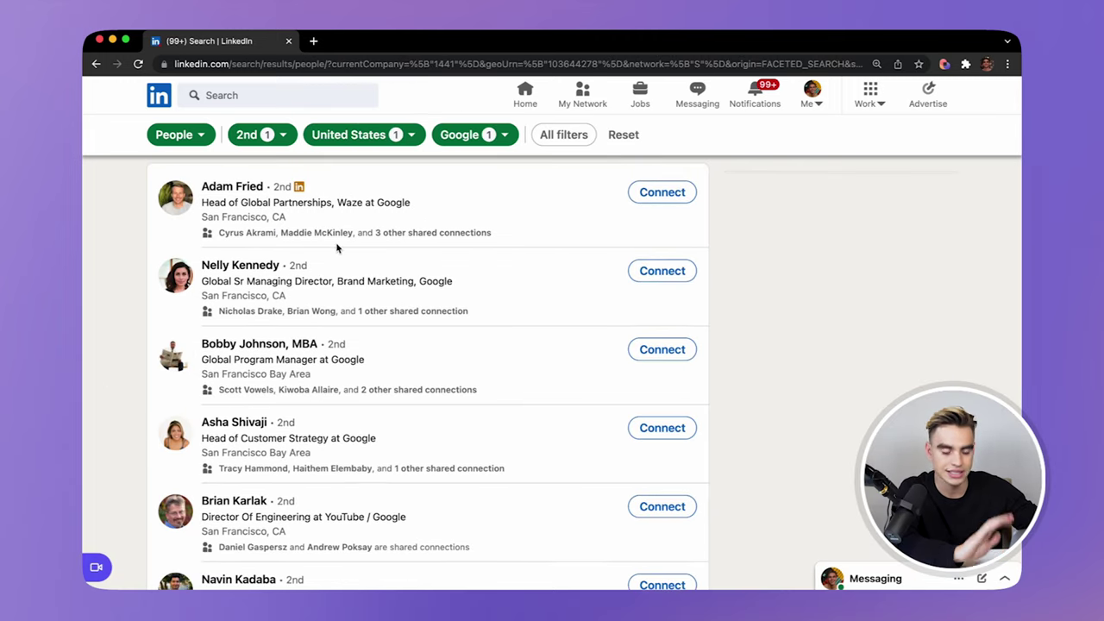
{"action": "scroll", "coordinate": [337, 247], "scroll_direction": "up", "scroll_amount": 1}
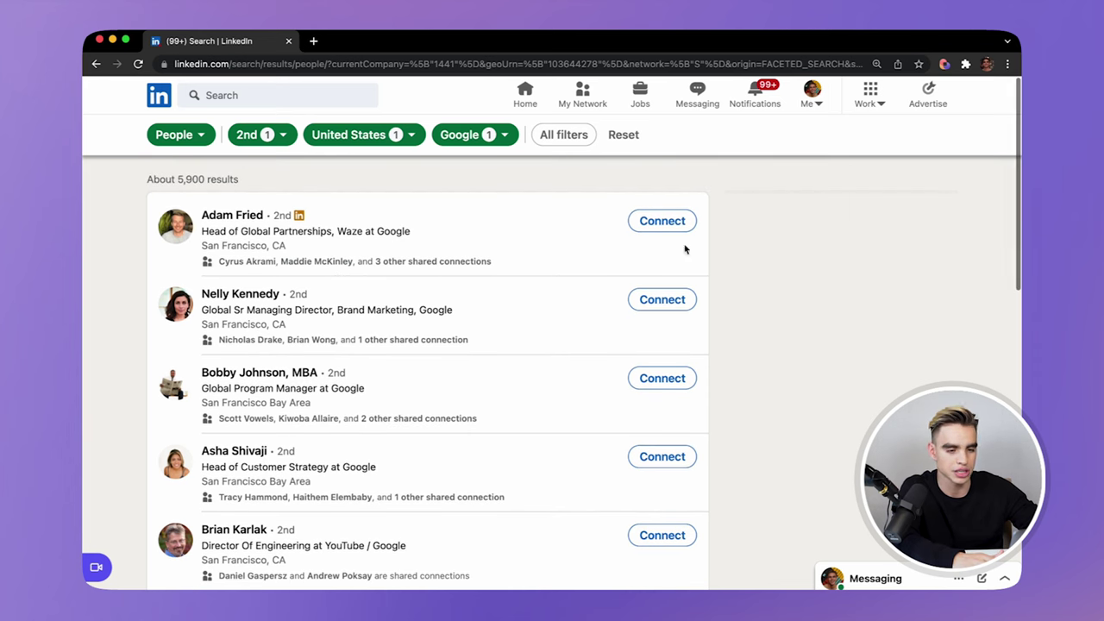
{"action": "left_click", "coordinate": [945, 65]}
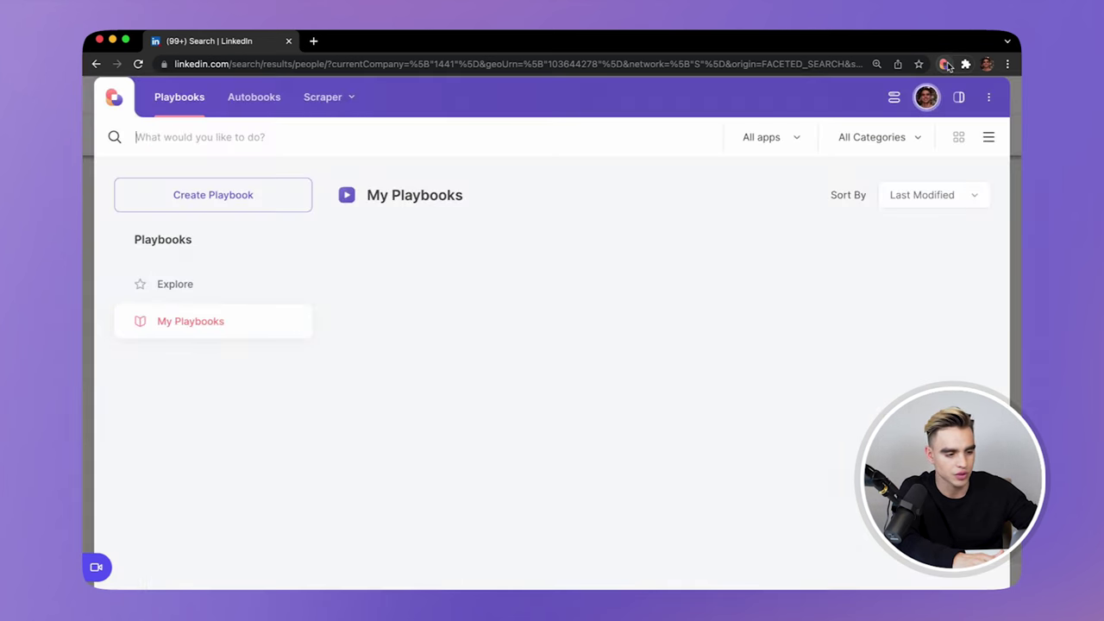
Step: Create a new playbook with a Scrape Data On Active Tab action
{"action": "left_click", "coordinate": [264, 201]}
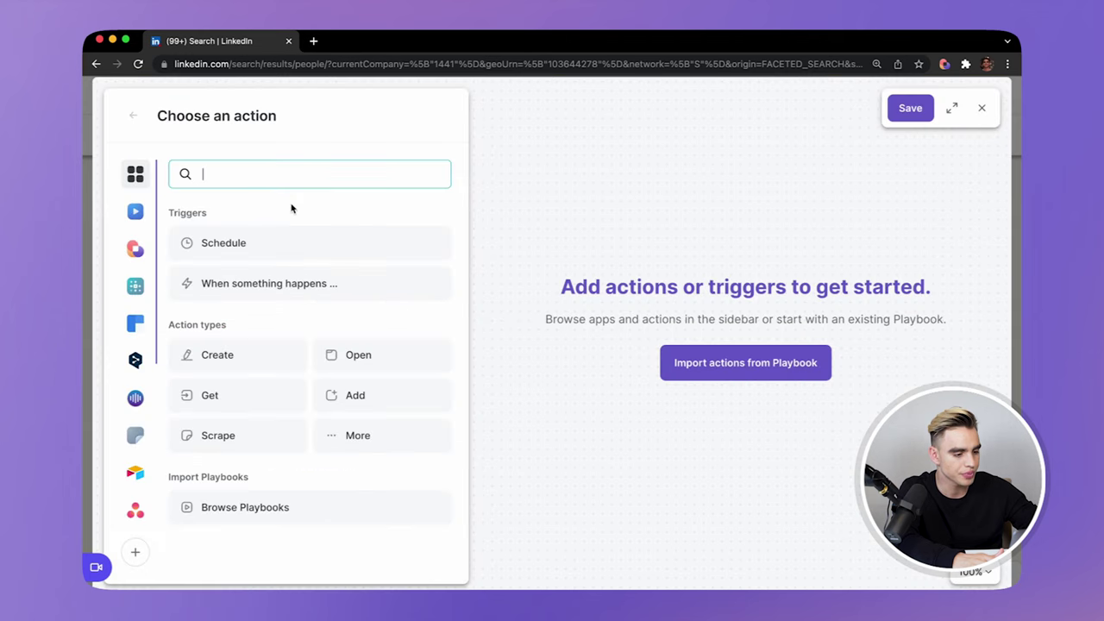
{"action": "left_click", "coordinate": [264, 447]}
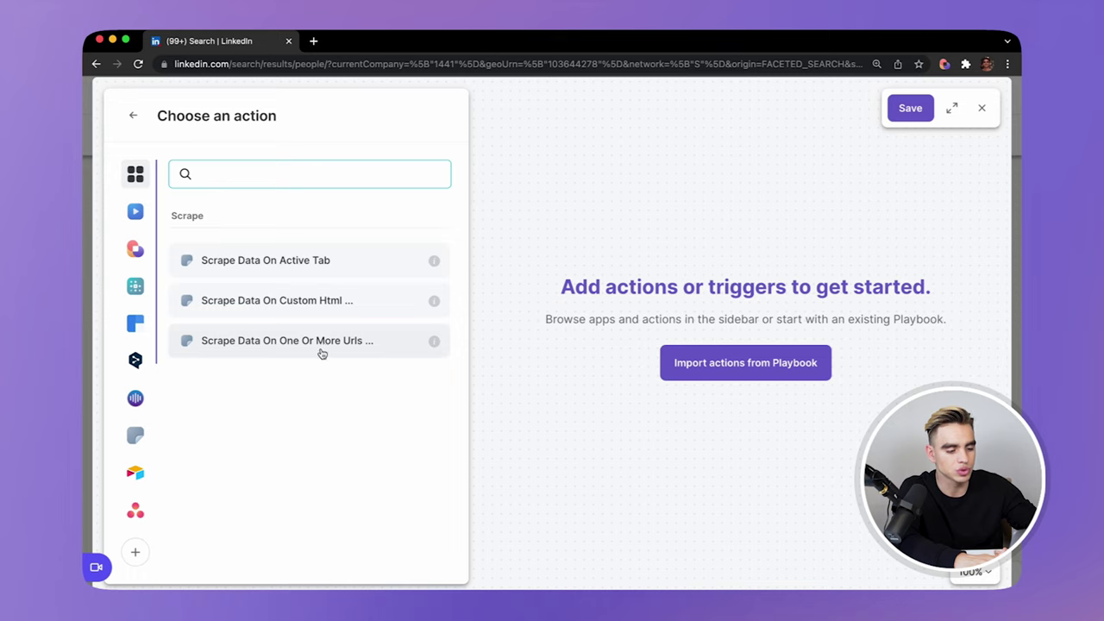
{"action": "left_click", "coordinate": [330, 275]}
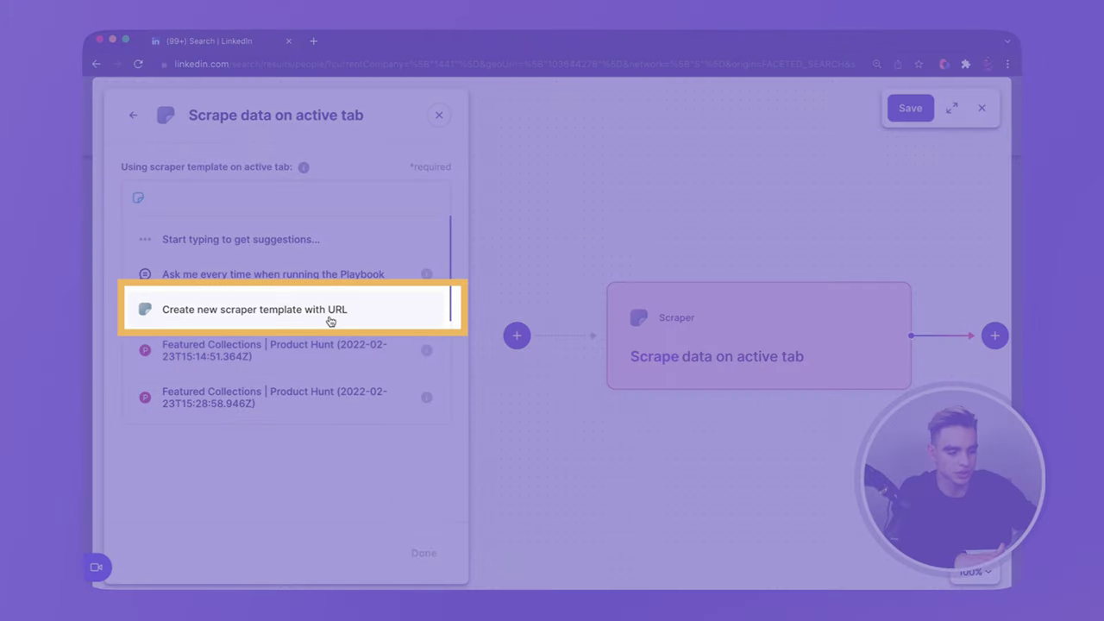
Step: Start a new List or Table scraper template on the (99+) Search | LinkedIn tab
{"action": "left_click", "coordinate": [330, 311]}
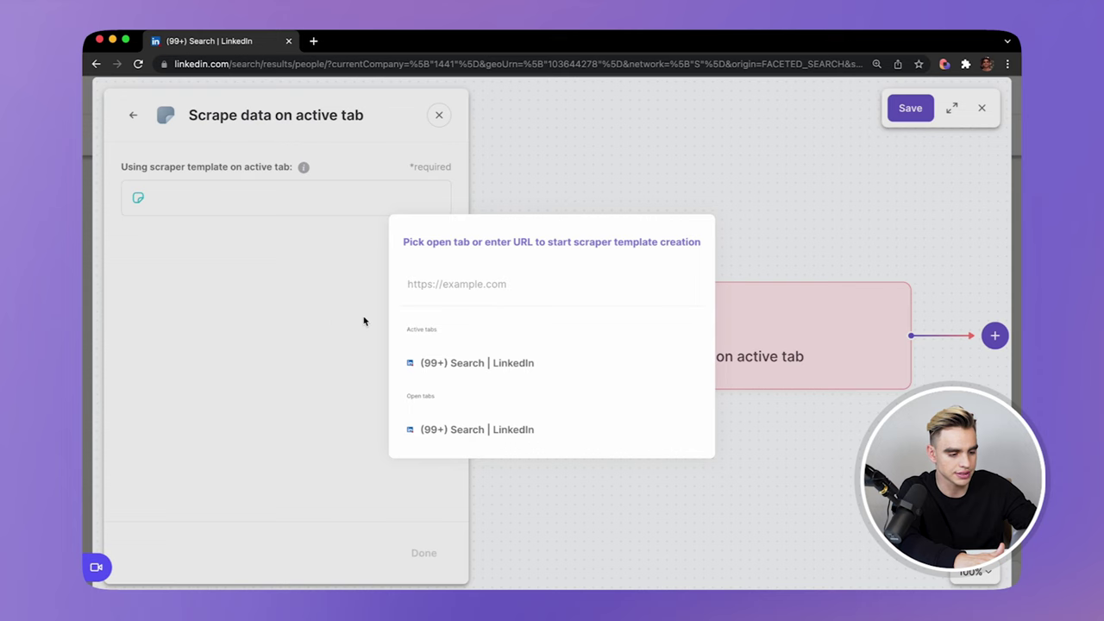
{"action": "left_click", "coordinate": [498, 375]}
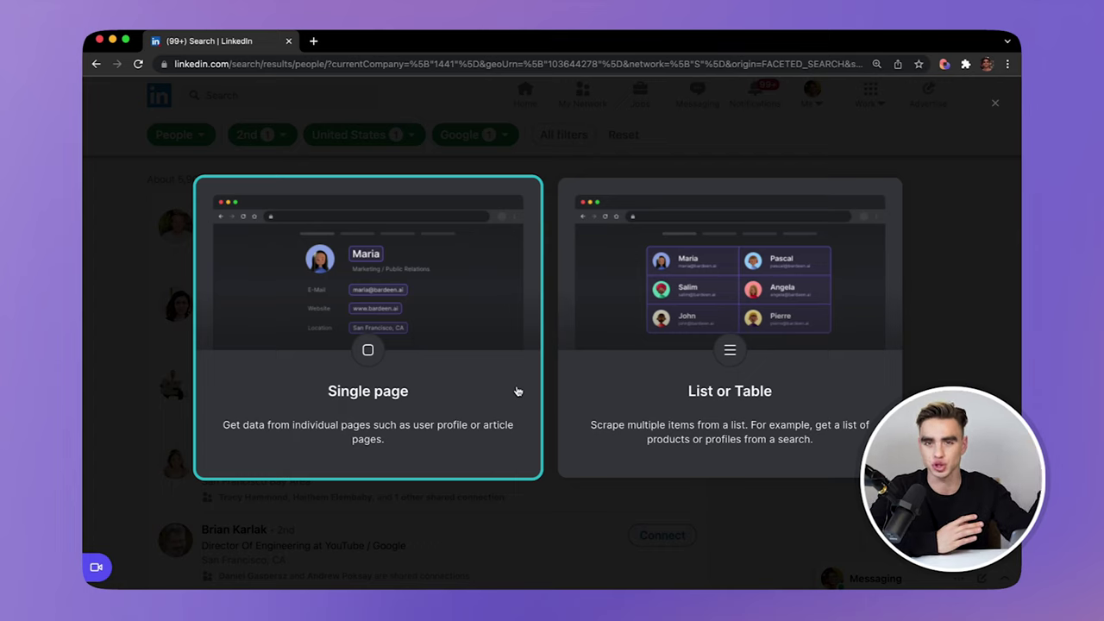
{"action": "left_click", "coordinate": [690, 356]}
{"action": "left_click", "coordinate": [582, 390]}
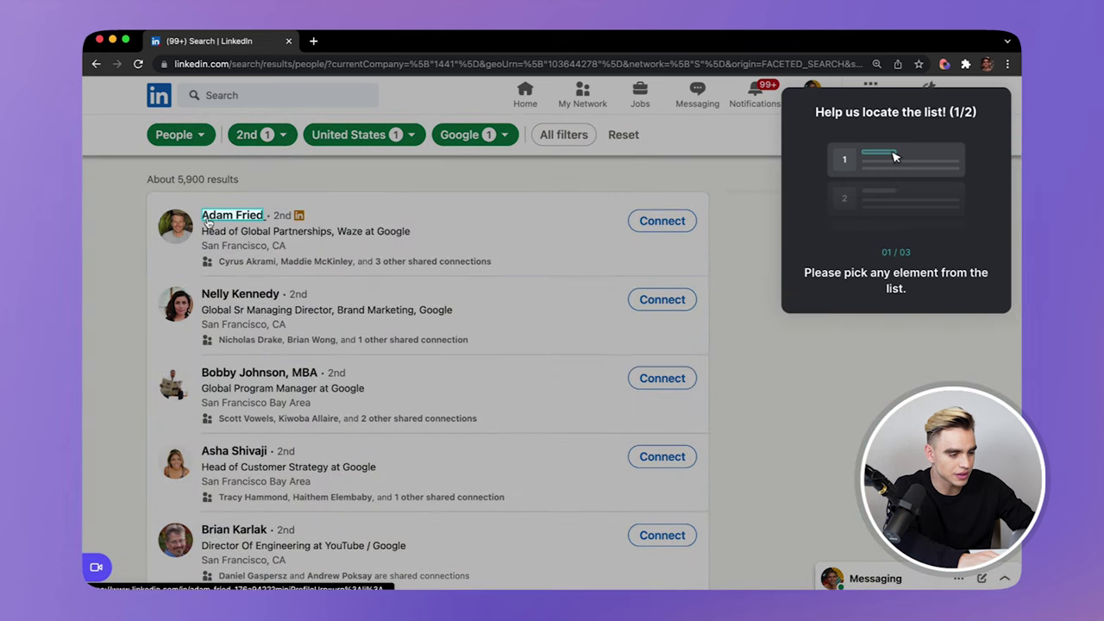
Step: Define the results list from two people's names and add the Name field
{"action": "left_click", "coordinate": [207, 223]}
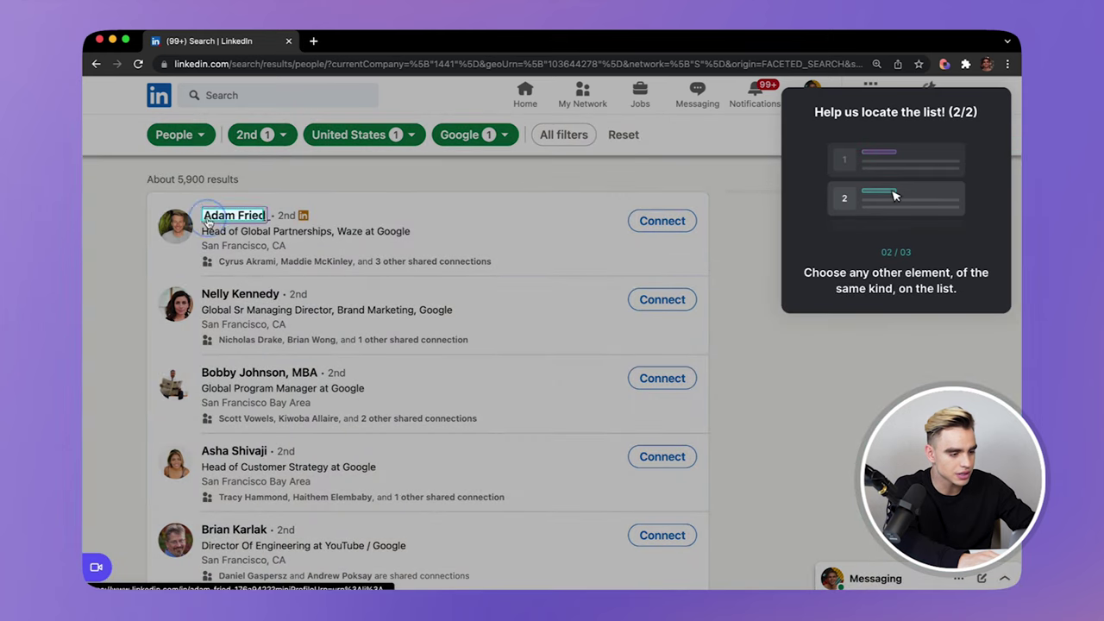
{"action": "left_click", "coordinate": [222, 297]}
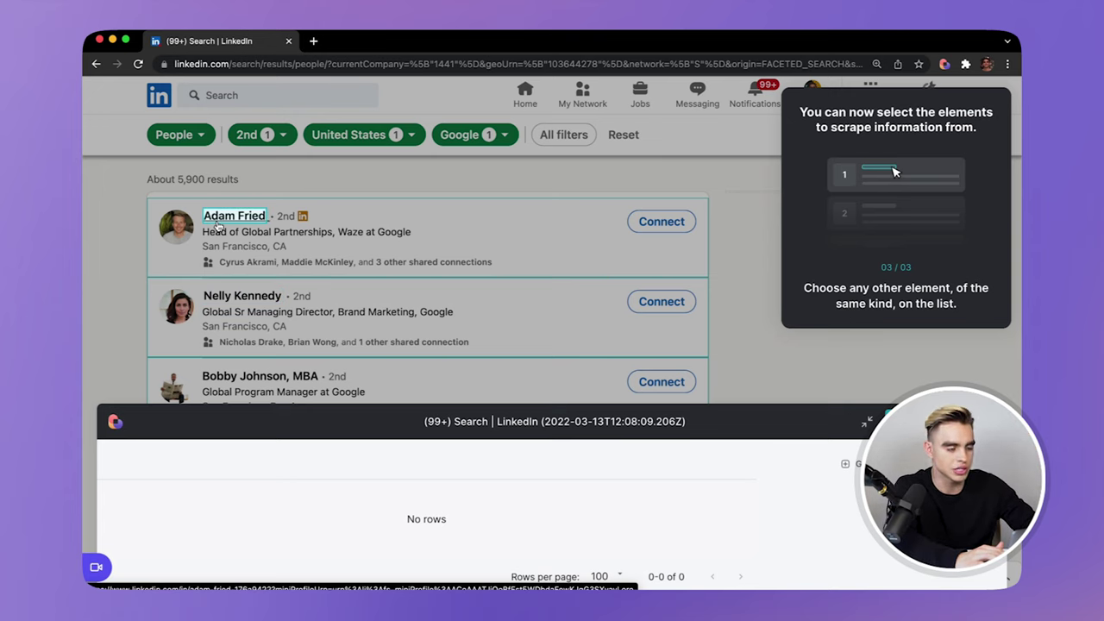
{"action": "left_click", "coordinate": [218, 225]}
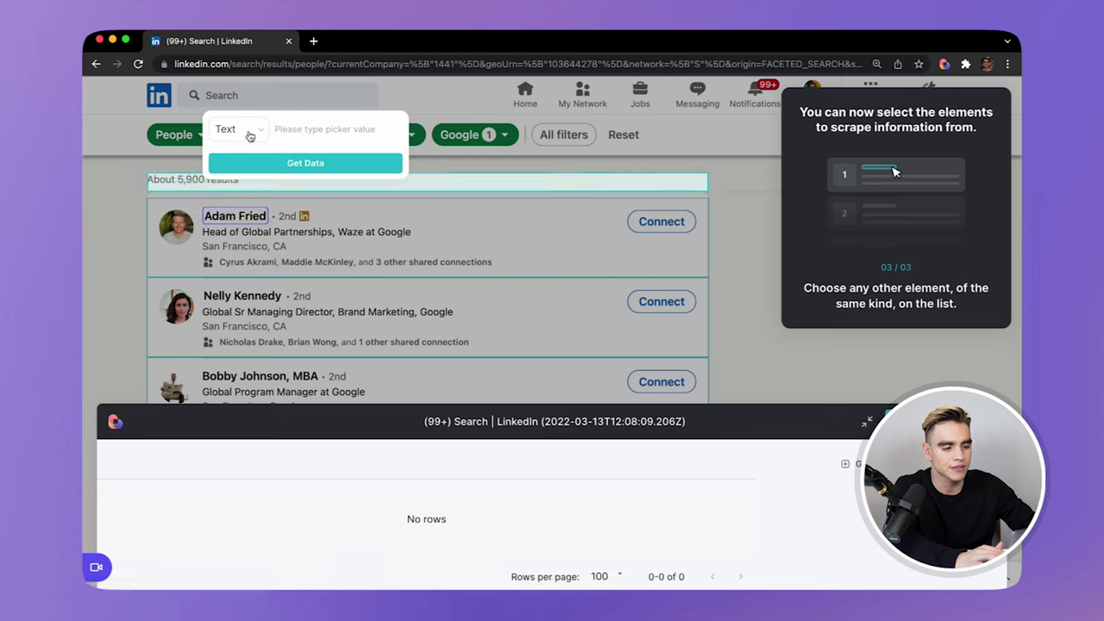
{"action": "left_click", "coordinate": [252, 135]}
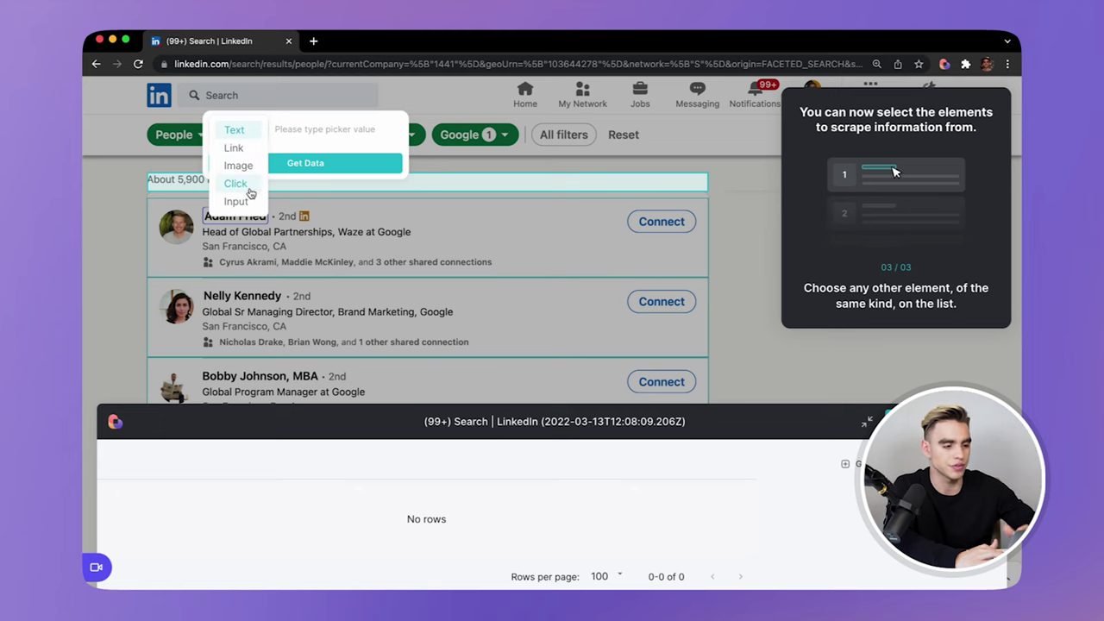
{"action": "left_click", "coordinate": [291, 129]}
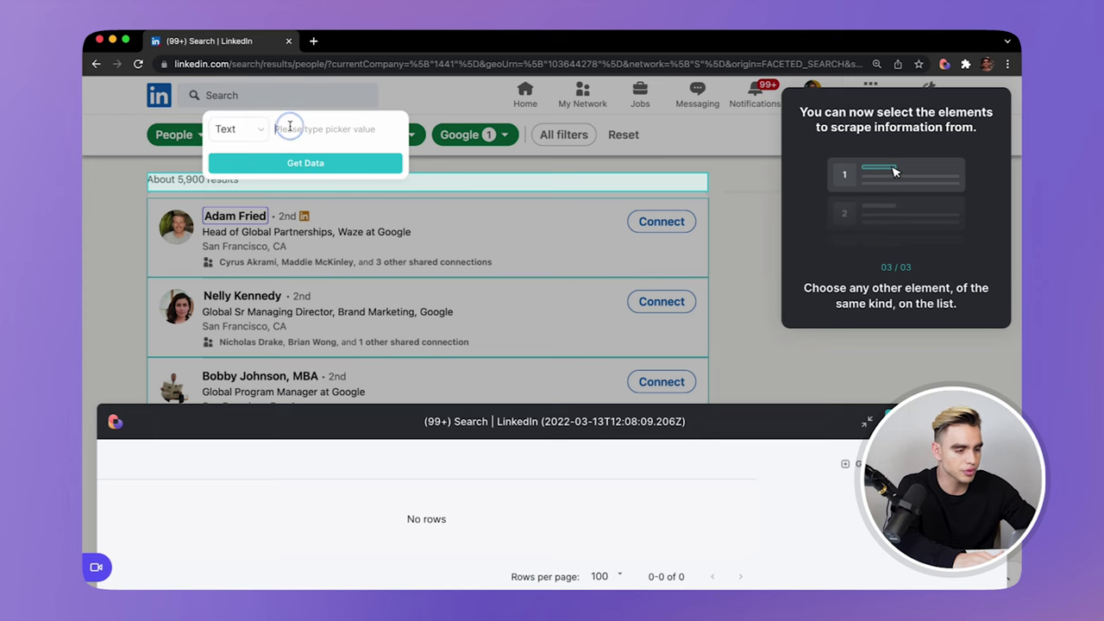
{"action": "left_click", "coordinate": [323, 163]}
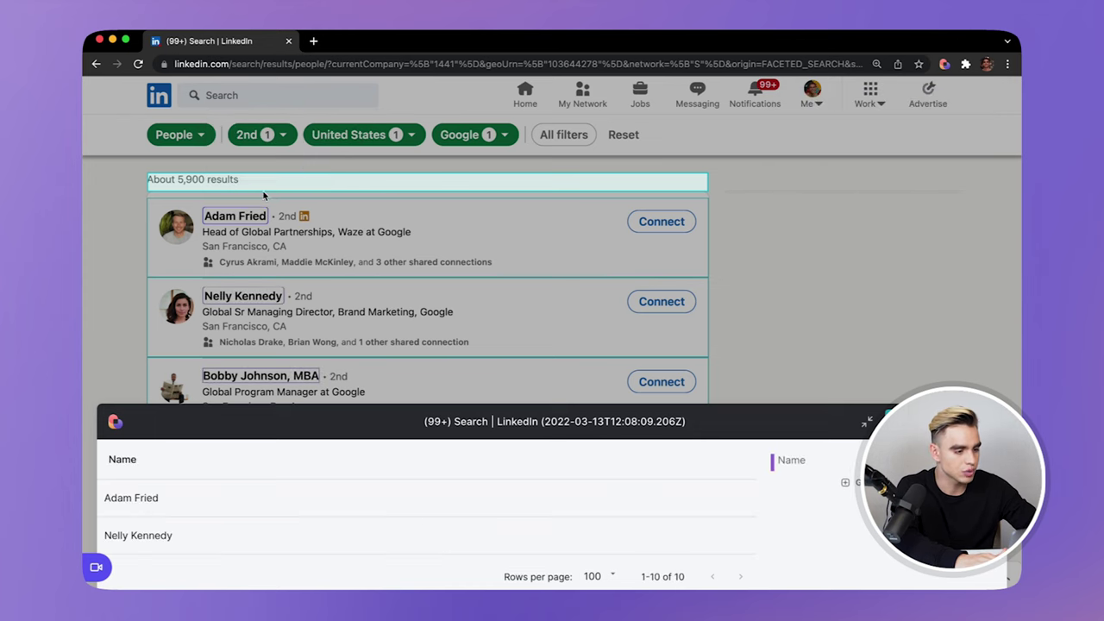
Step: Add Profile Link (link type), Description and Location fields to the list scraper
{"action": "left_click", "coordinate": [239, 128]}
{"action": "left_click", "coordinate": [233, 146]}
{"action": "type", "text": "Profile Link"}
{"action": "left_click", "coordinate": [310, 162]}
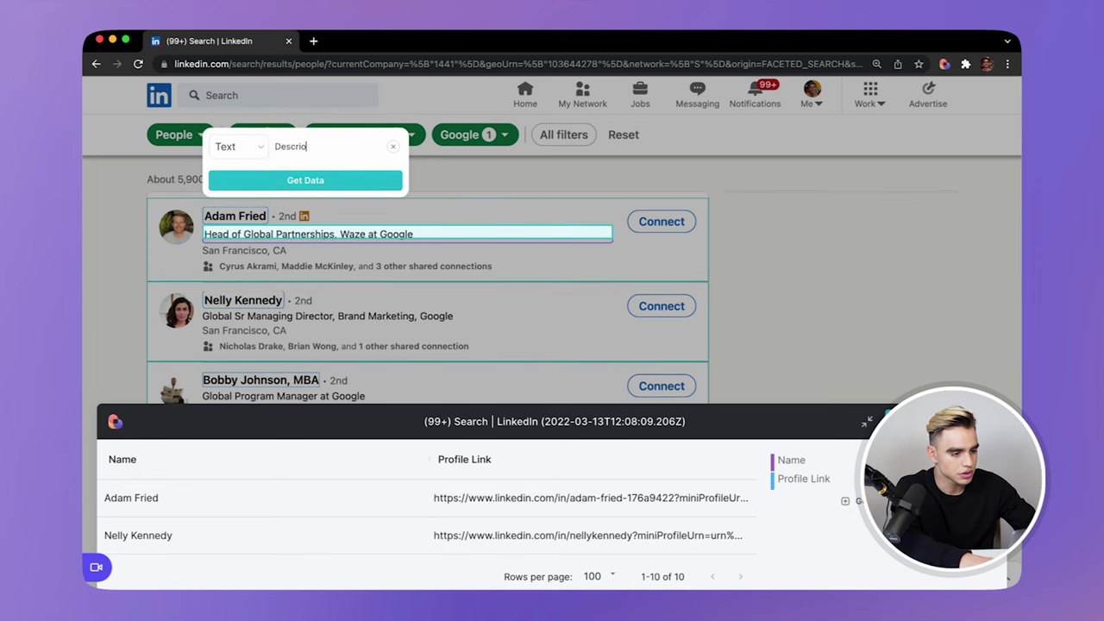
{"action": "left_click", "coordinate": [305, 180]}
{"action": "left_click", "coordinate": [253, 252]}
{"action": "type", "text": "Location"}
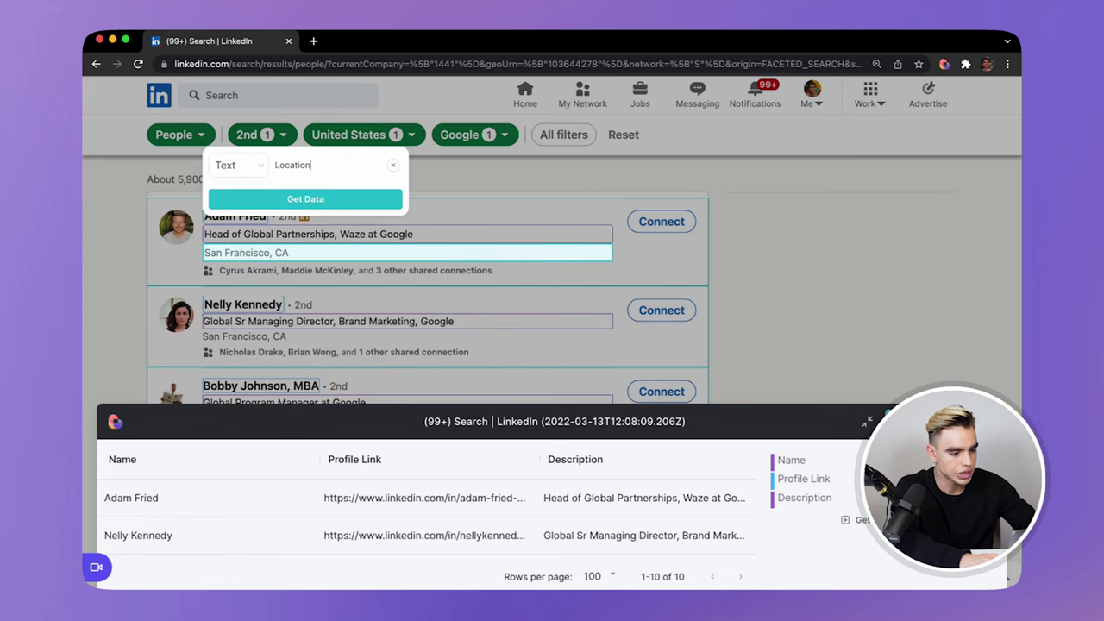
{"action": "left_click", "coordinate": [300, 198]}
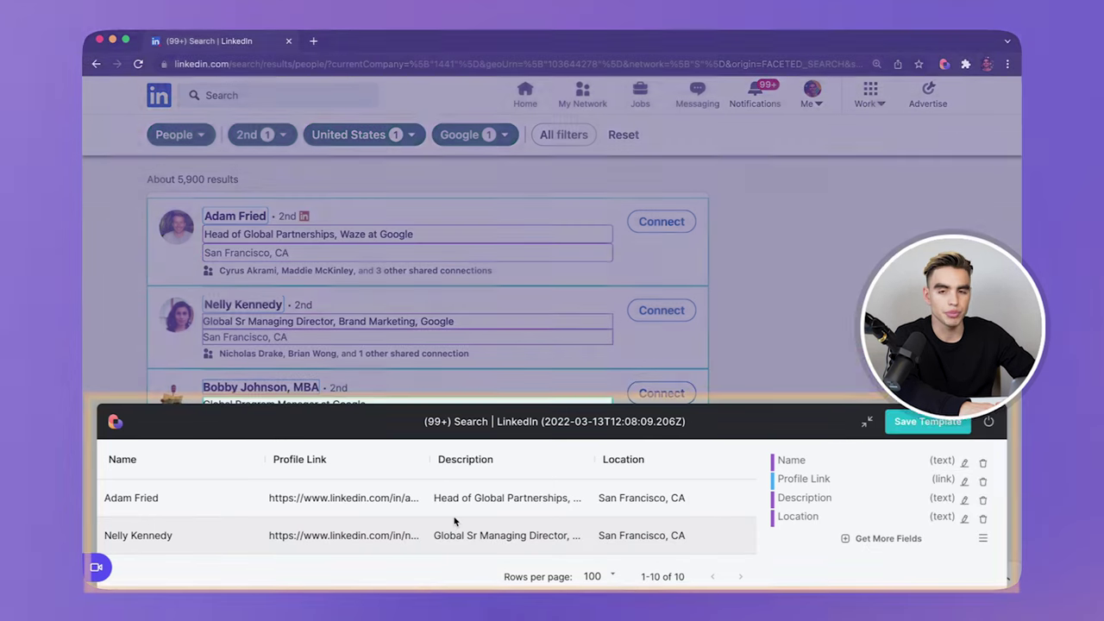
{"action": "scroll", "coordinate": [454, 520], "scroll_direction": "down", "scroll_amount": 5}
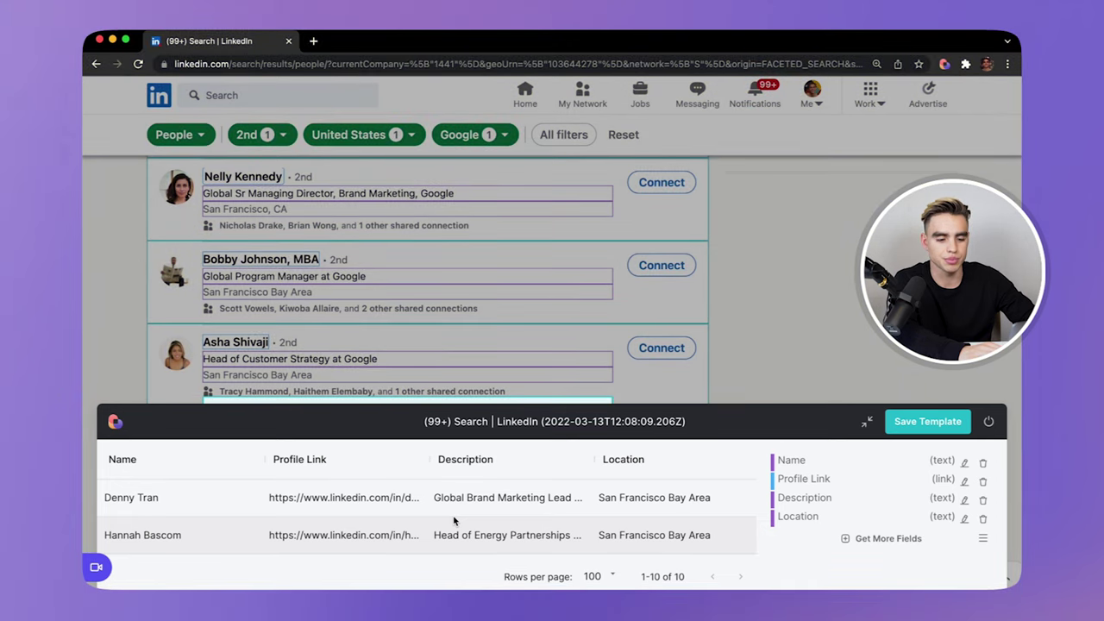
Step: Save the LinkedIn list scraper template and reach the pagination options
{"action": "left_click", "coordinate": [927, 421]}
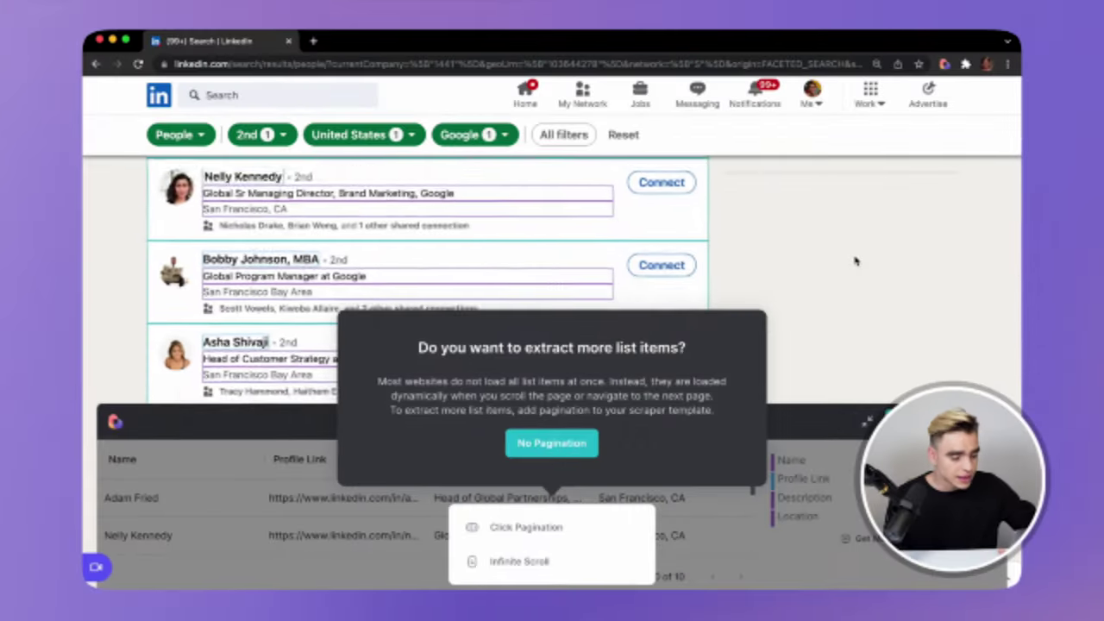
{"action": "scroll", "coordinate": [855, 260], "scroll_direction": "down", "scroll_amount": 5}
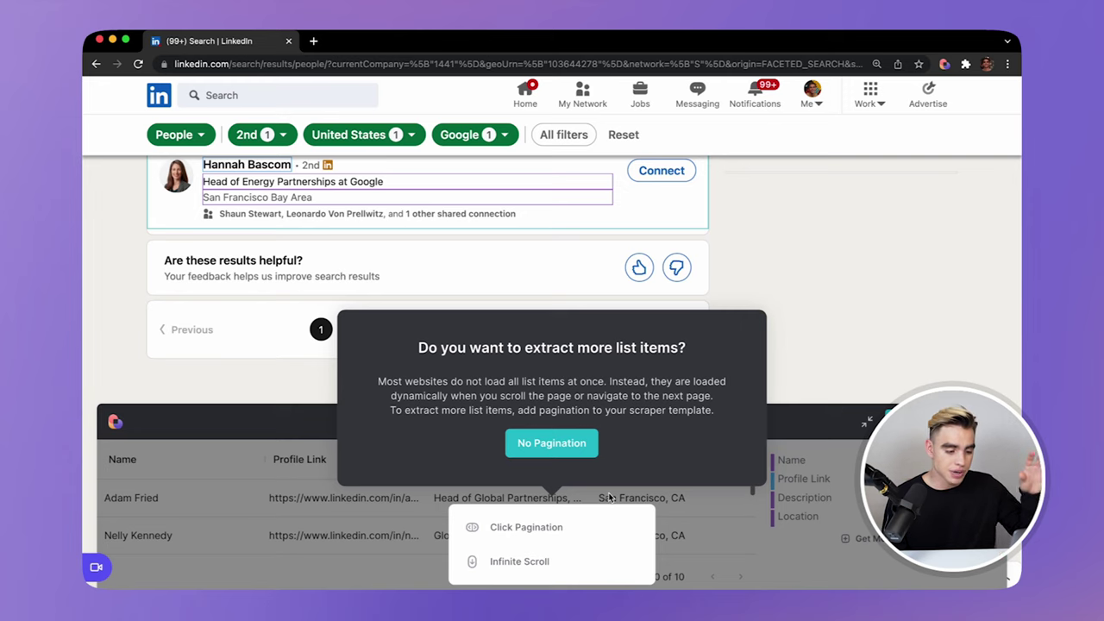
Step: Use click pagination with LinkedIn's Next button as the pagination target
{"action": "left_click", "coordinate": [571, 524]}
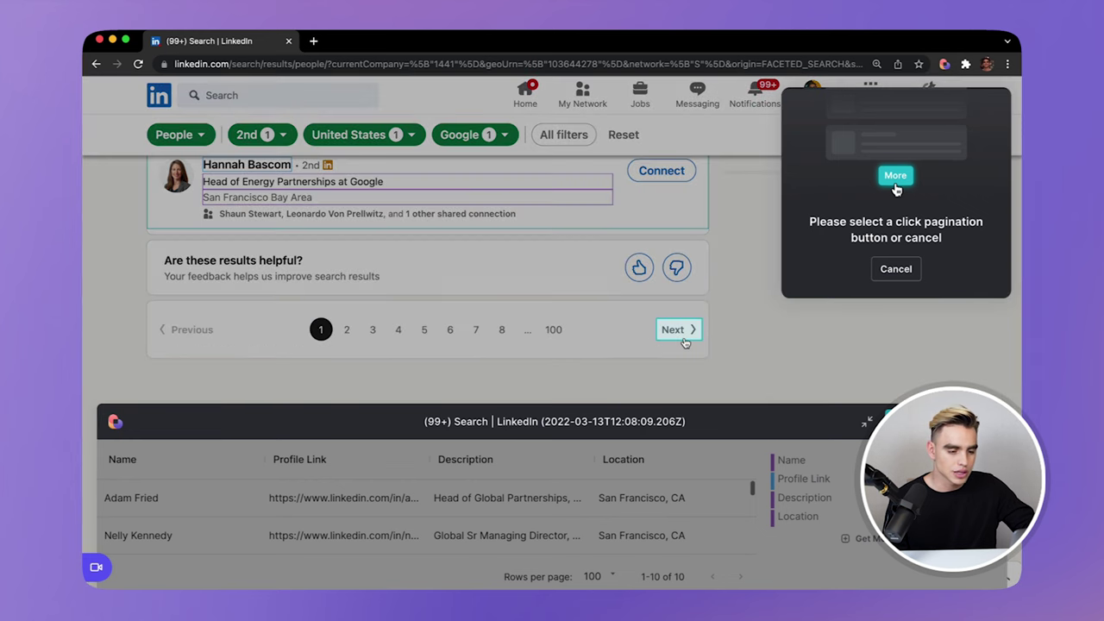
{"action": "left_click", "coordinate": [682, 338]}
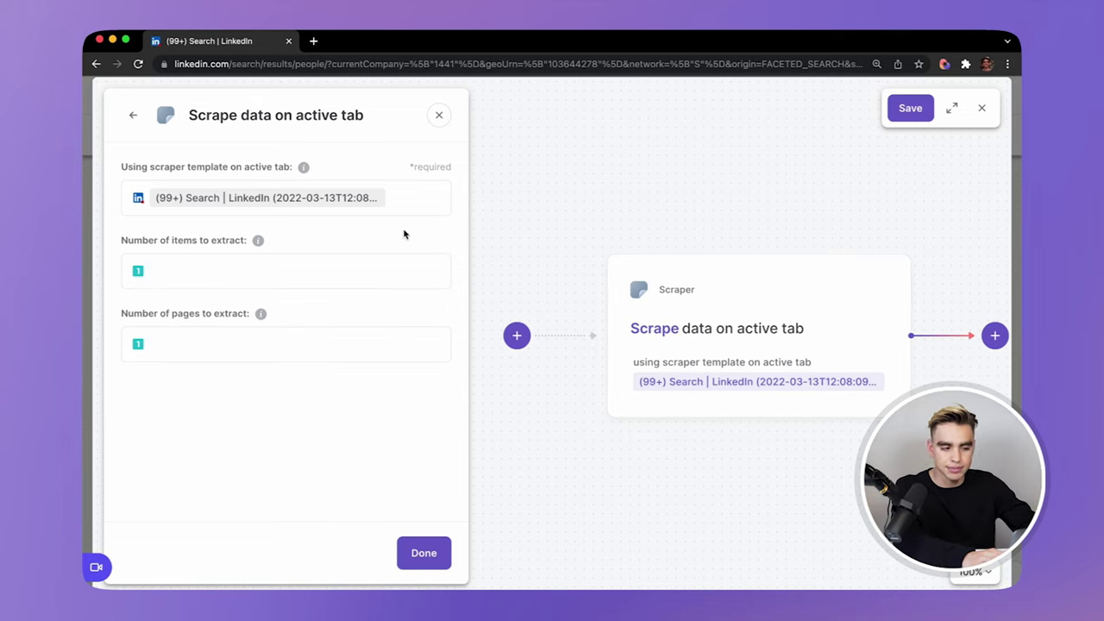
Step: Set the scrape step to extract 20 items, then add a new action after it
{"action": "left_click", "coordinate": [346, 275]}
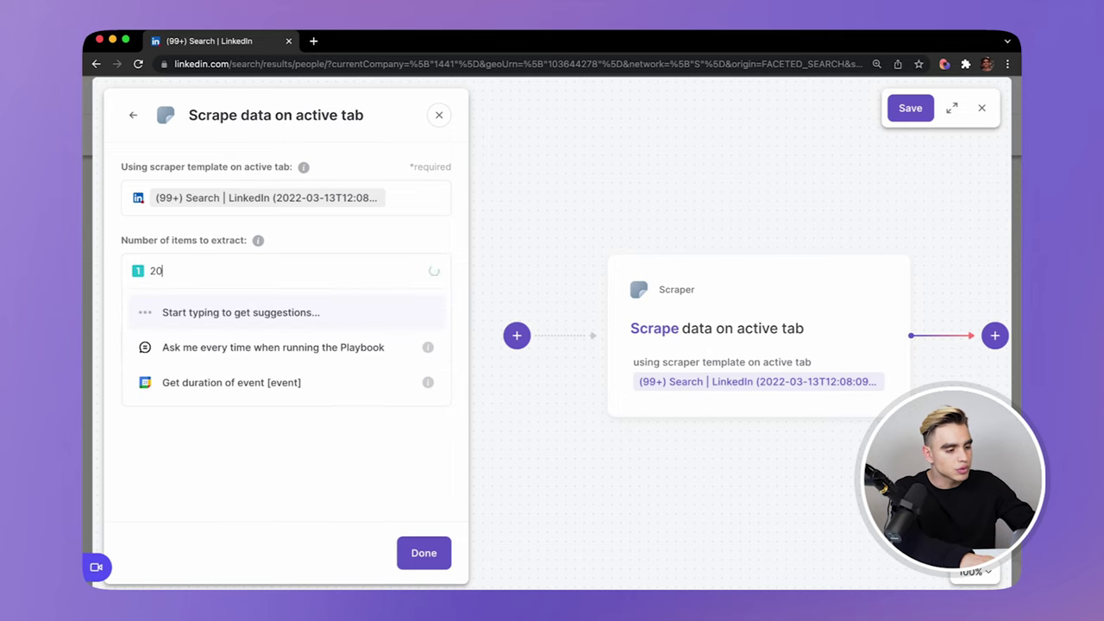
{"action": "left_click", "coordinate": [332, 312]}
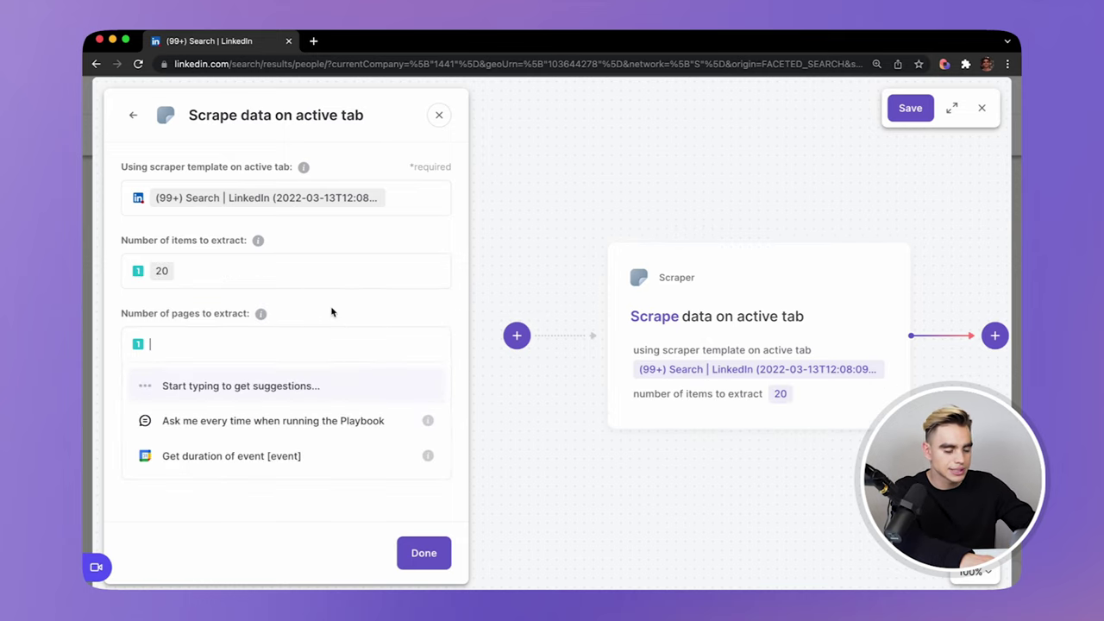
{"action": "left_click", "coordinate": [423, 552]}
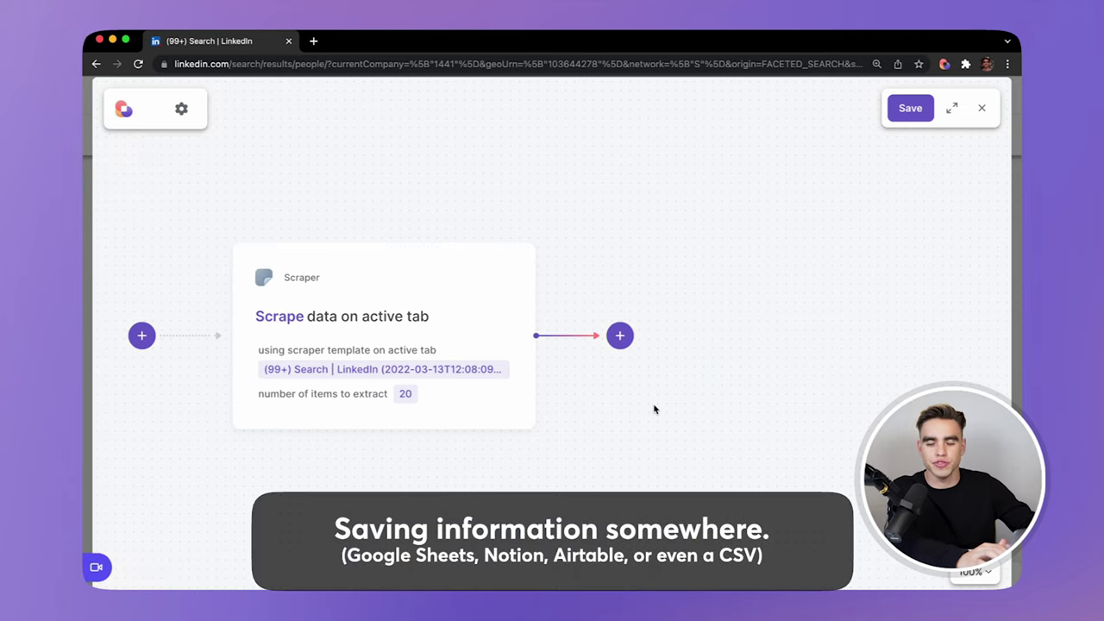
{"action": "left_click", "coordinate": [618, 343]}
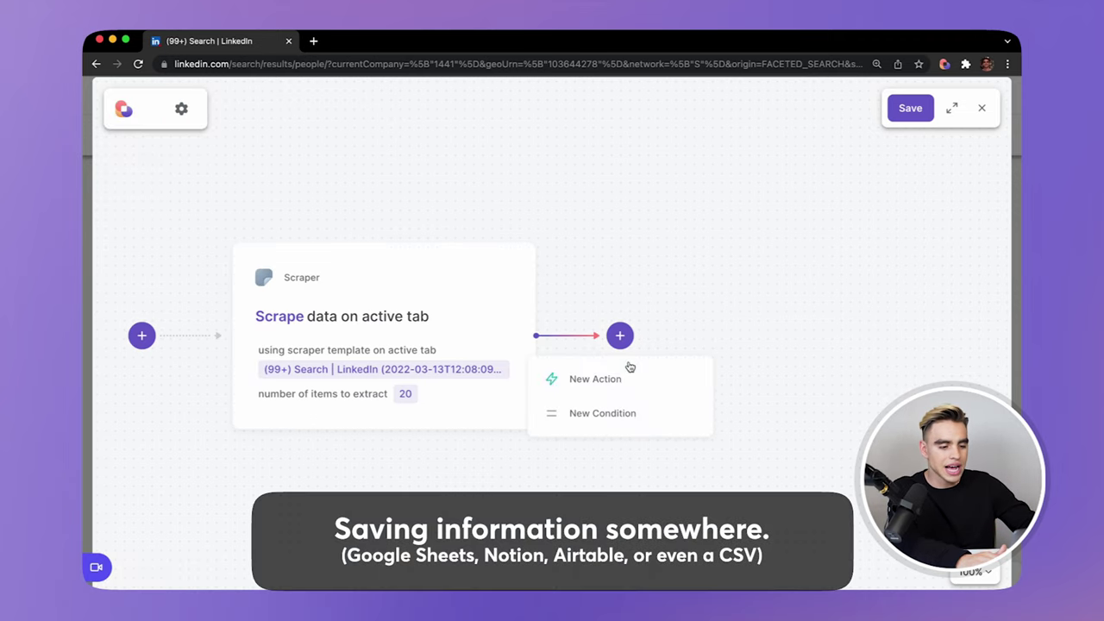
{"action": "left_click", "coordinate": [640, 375]}
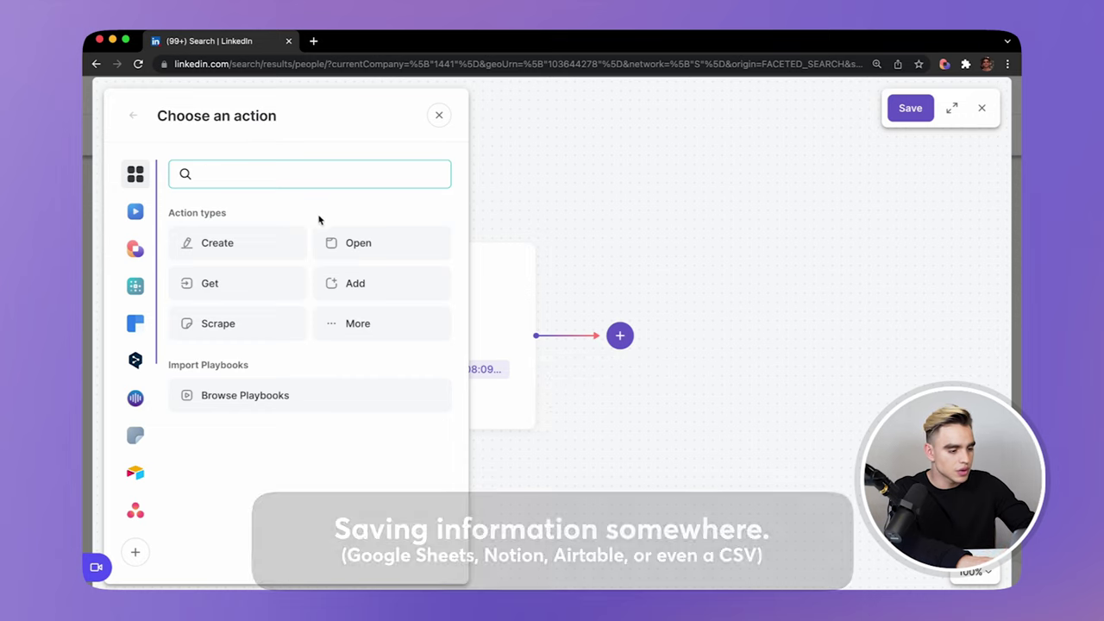
Step: Add an Add Table Or Data Rows To Google Sheet step that creates a new sheet named 'LinkedIn Search'
{"action": "type", "text": "row"}
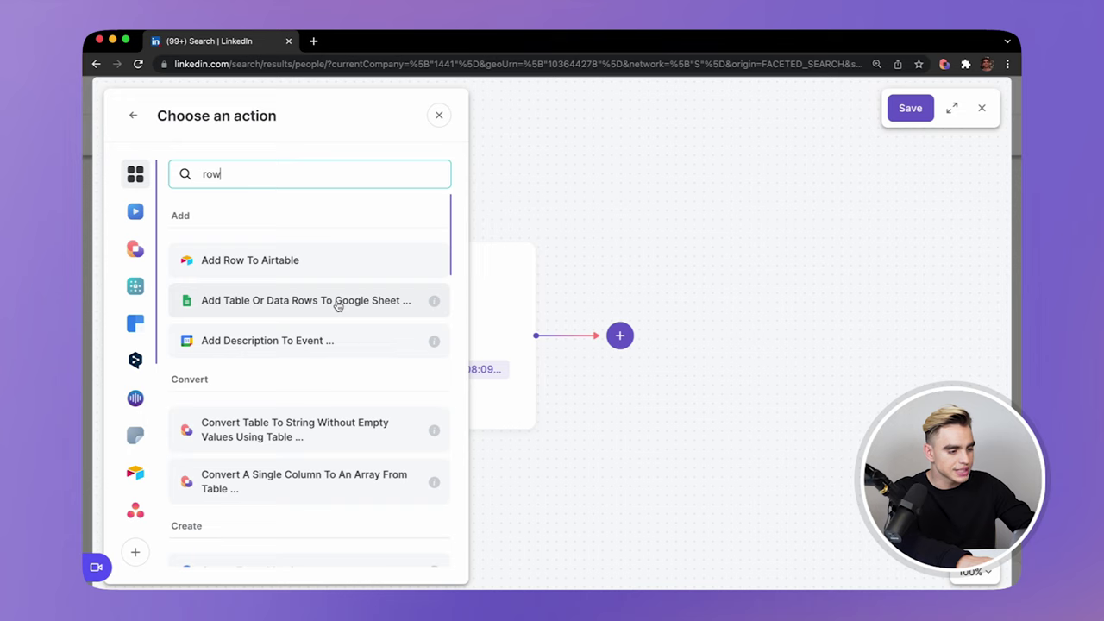
{"action": "left_click", "coordinate": [260, 302]}
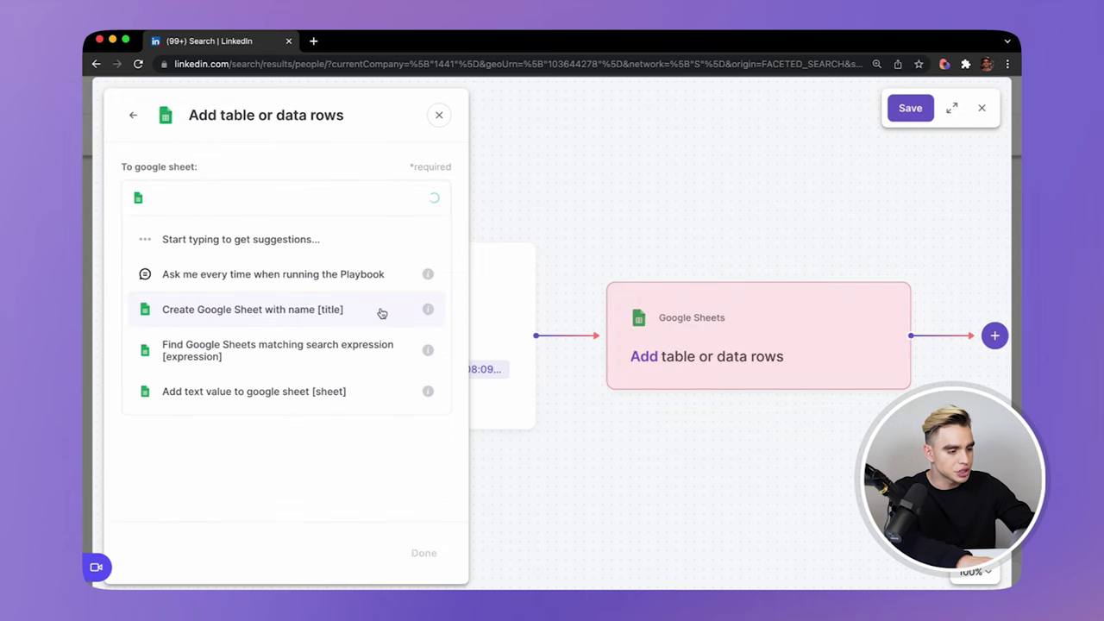
{"action": "left_click", "coordinate": [376, 313]}
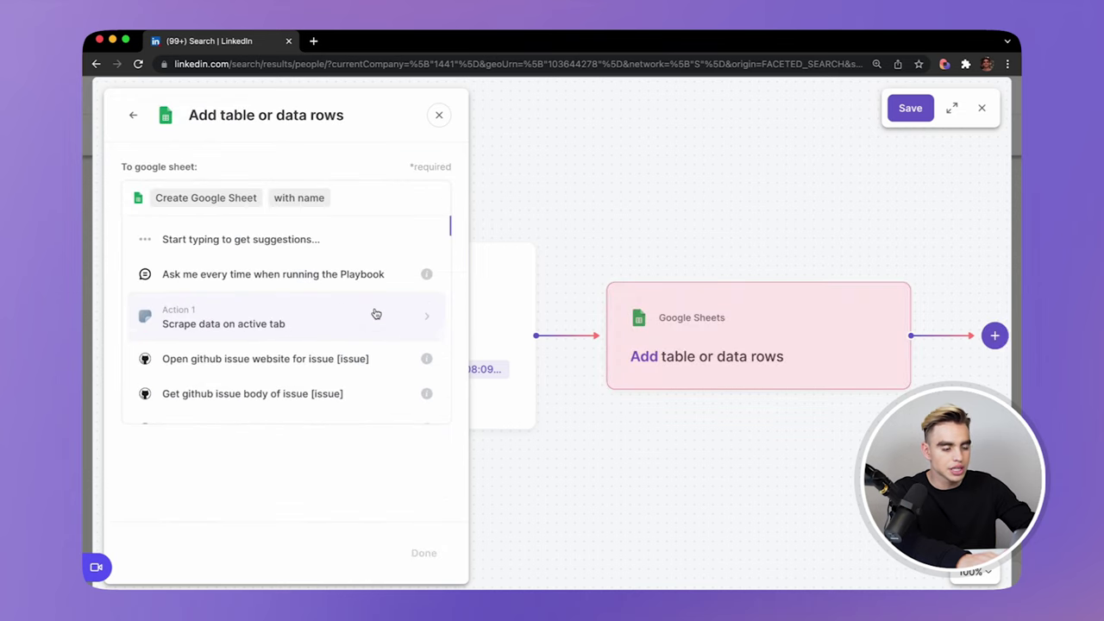
{"action": "type", "text": "LinkedIn Search"}
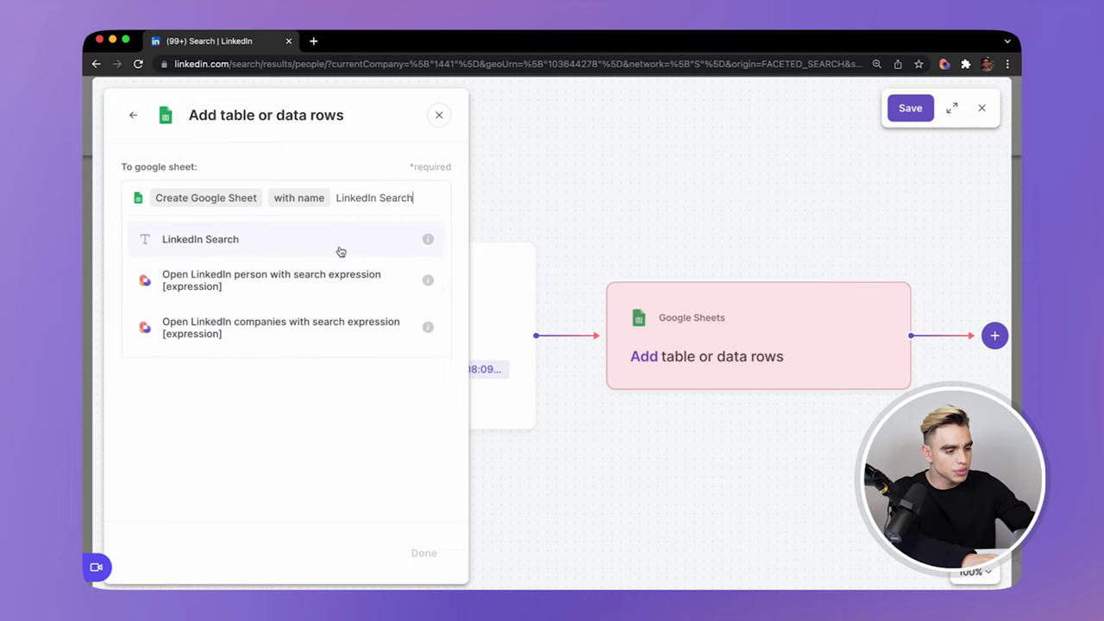
{"action": "left_click", "coordinate": [340, 249]}
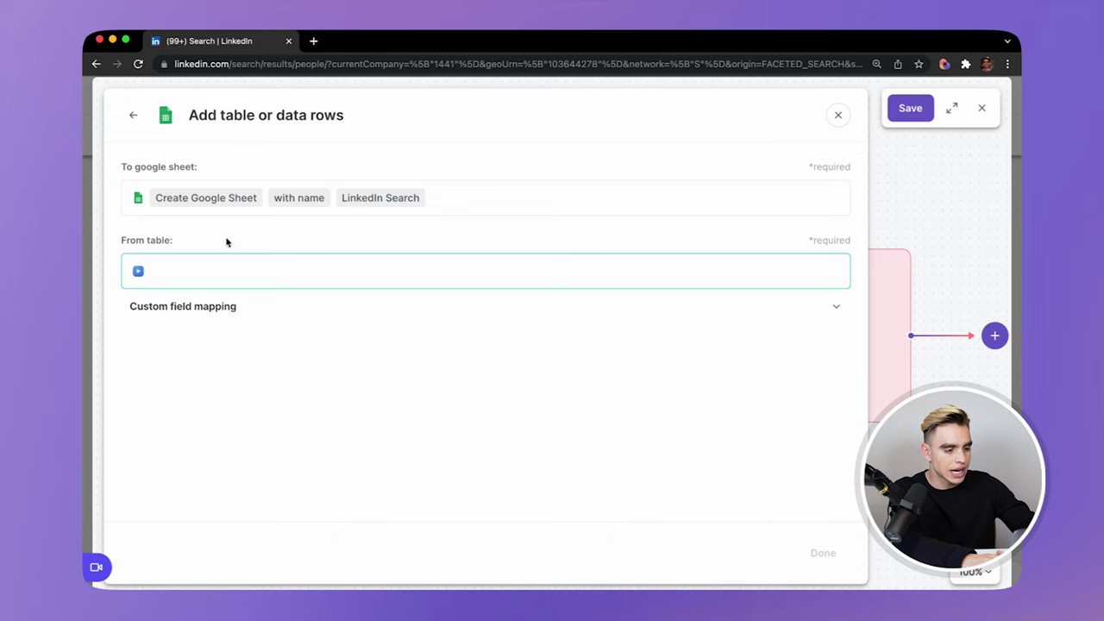
Step: Set the Google Sheets step's From table to the scraper's Table and finish the step
{"action": "left_click", "coordinate": [534, 194]}
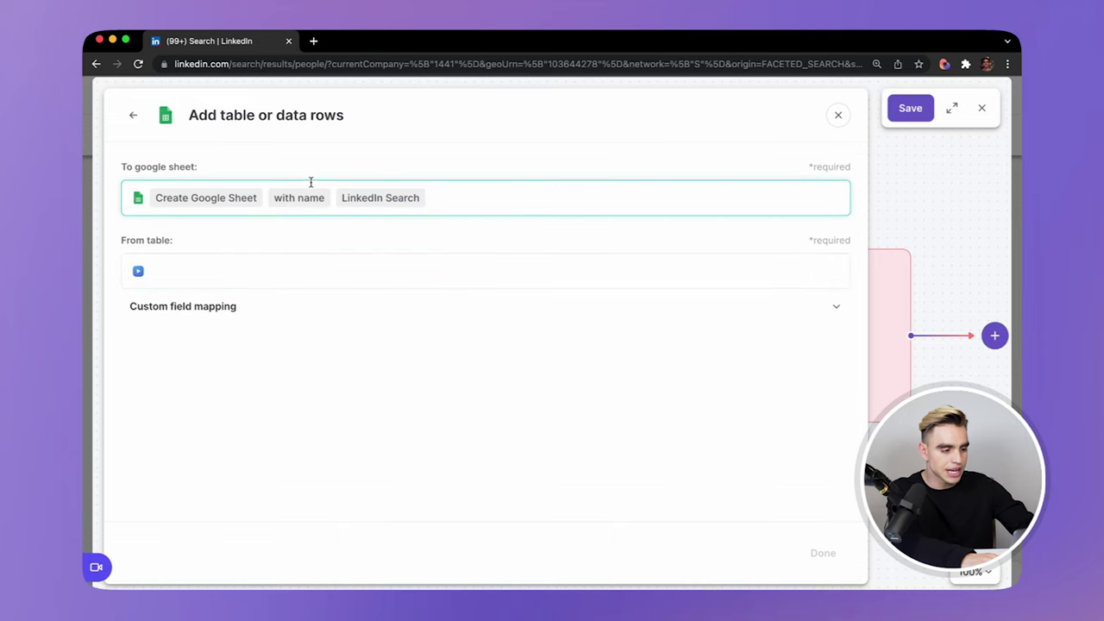
{"action": "left_click", "coordinate": [316, 276]}
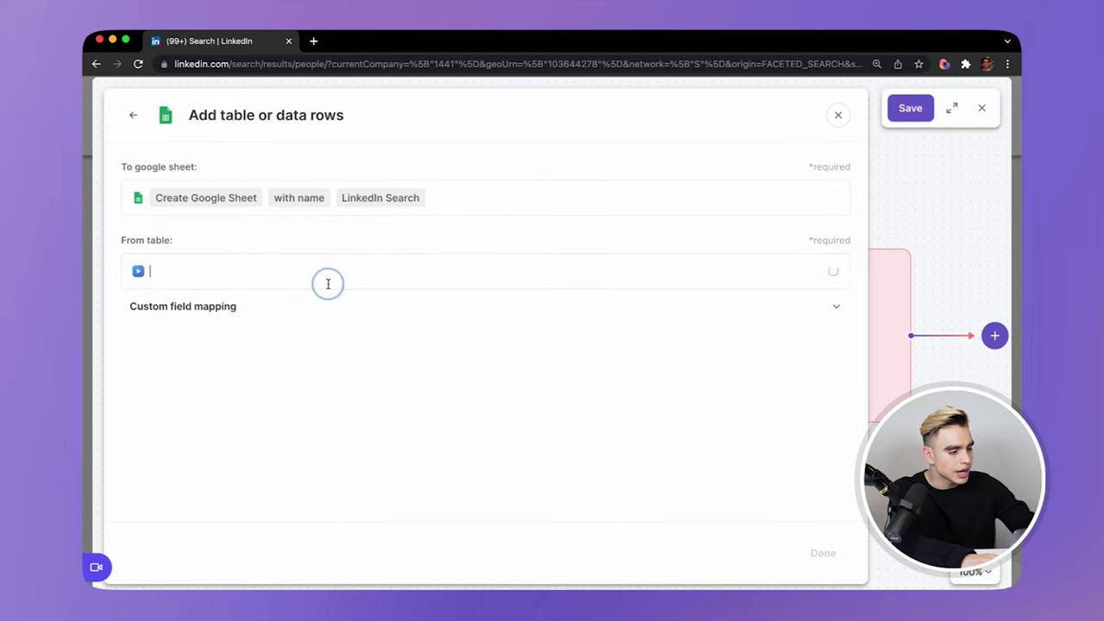
{"action": "left_click", "coordinate": [394, 353]}
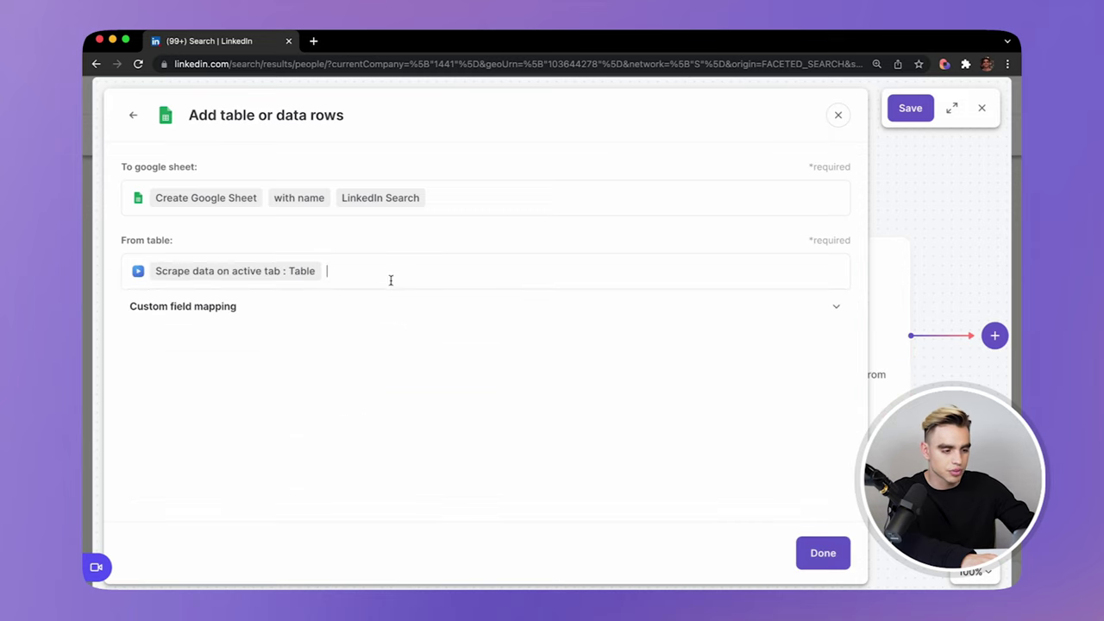
{"action": "left_click", "coordinate": [821, 554]}
Step: Save the playbook as 'LinkedIn Search to new Sheet' and close the editor
{"action": "left_click", "coordinate": [911, 112]}
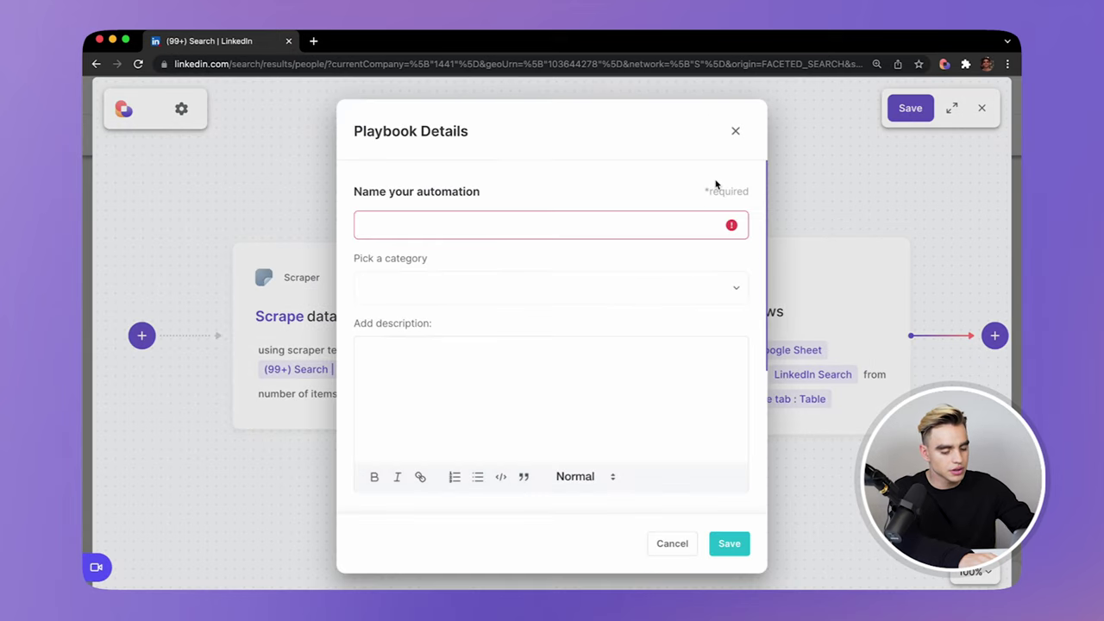
{"action": "type", "text": "LinkedIn Se"}
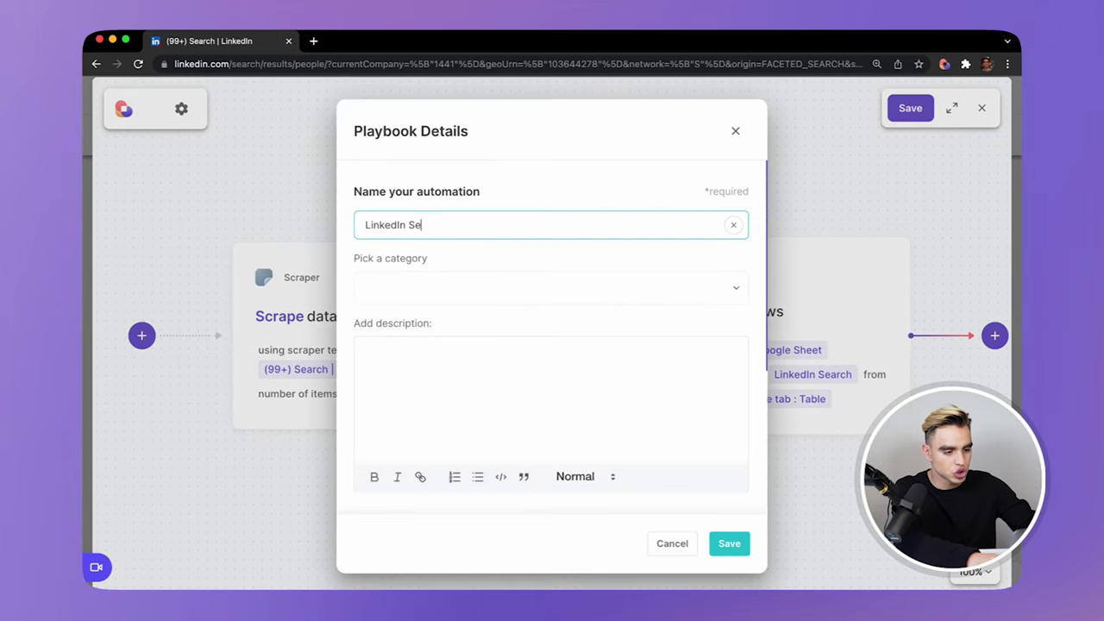
{"action": "type", "text": "arch to new Sheet"}
{"action": "left_click", "coordinate": [731, 537]}
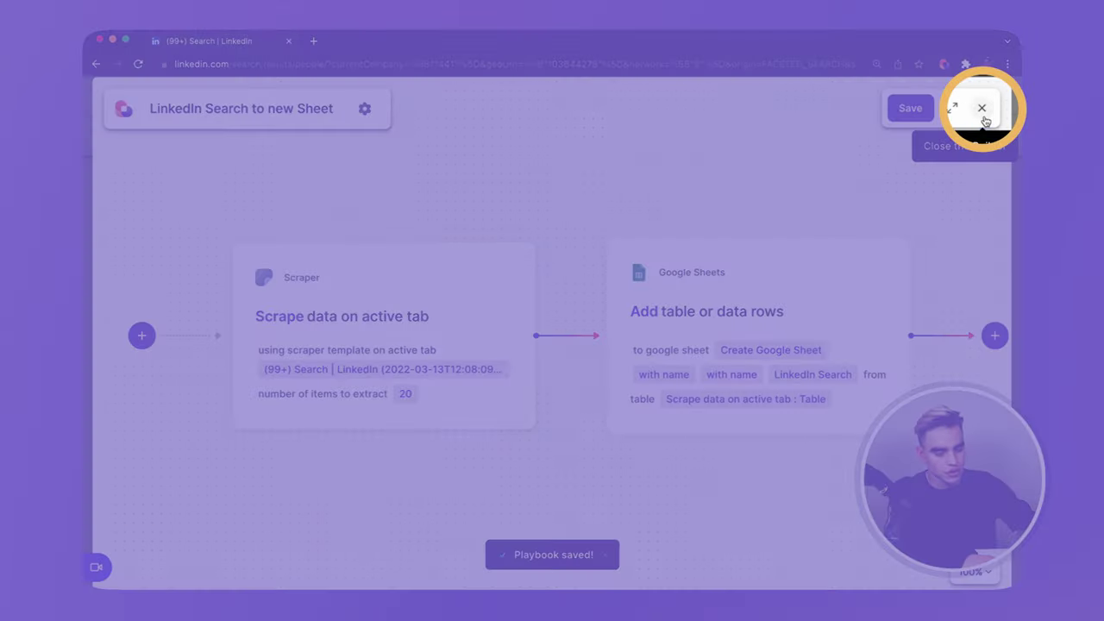
{"action": "left_click", "coordinate": [983, 110]}
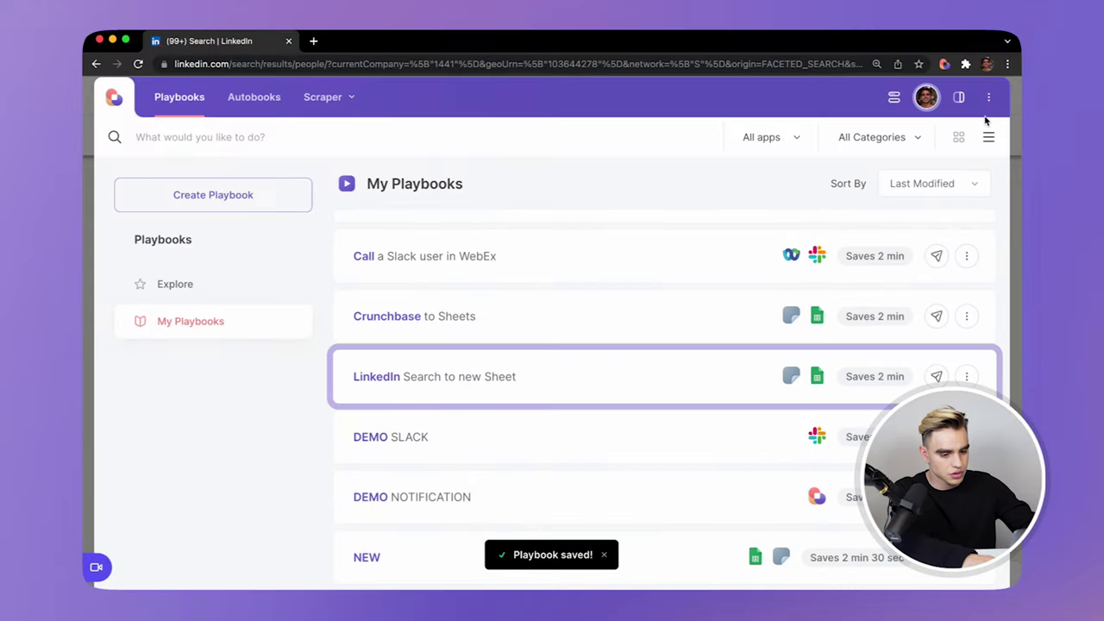
Step: Run 'LinkedIn Search to new Sheet' from the Bardeen side panel and view the resulting sheet
{"action": "left_click", "coordinate": [960, 99]}
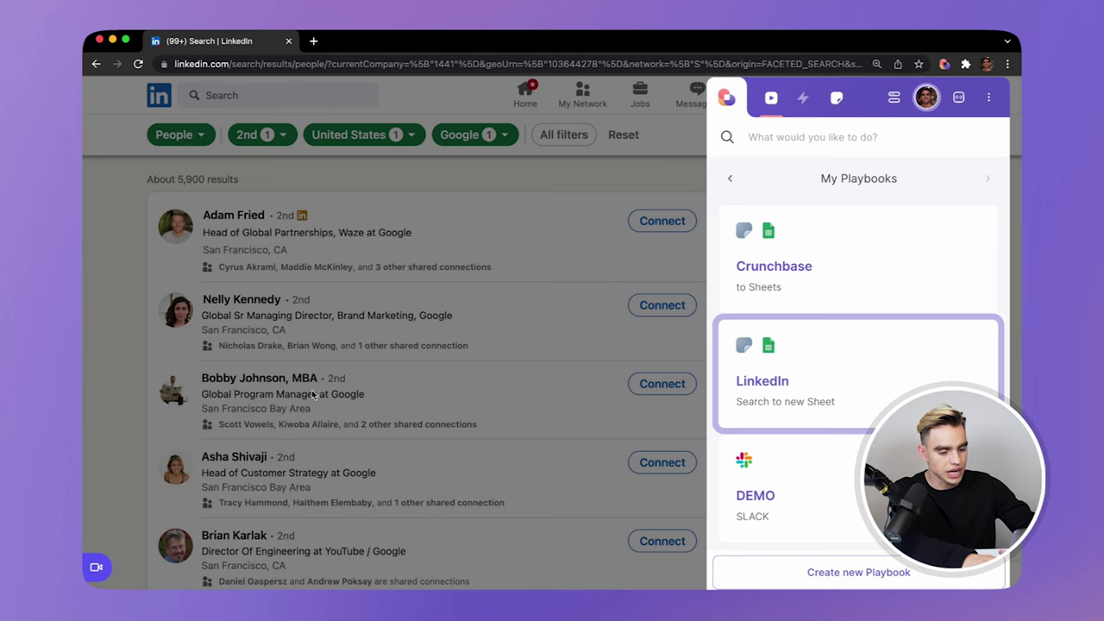
{"action": "mouse_move", "coordinate": [865, 372]}
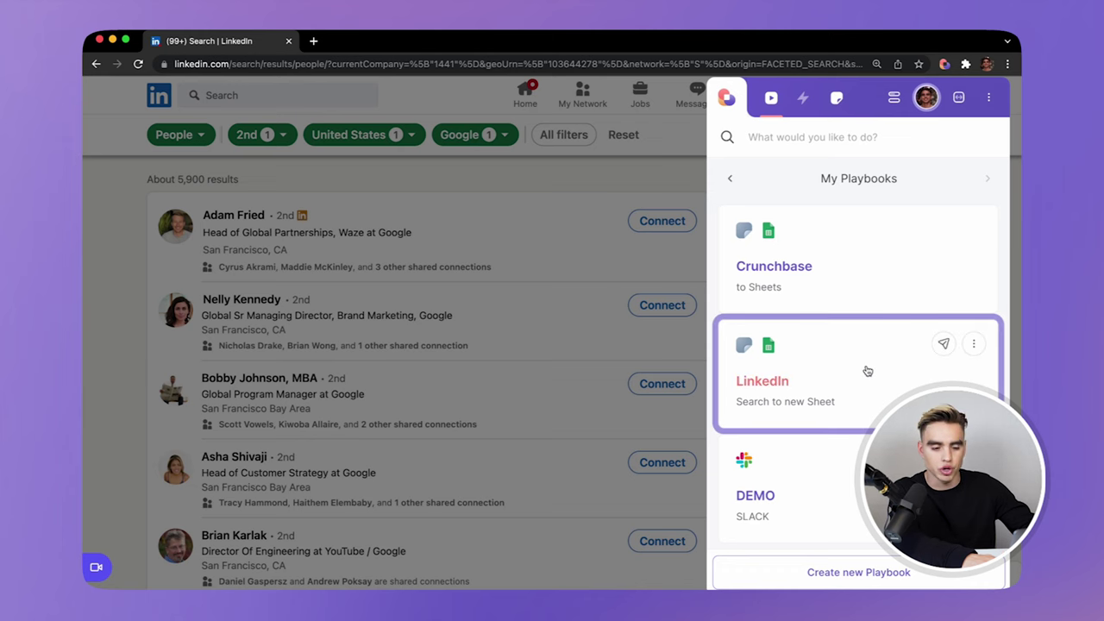
{"action": "left_click", "coordinate": [867, 370]}
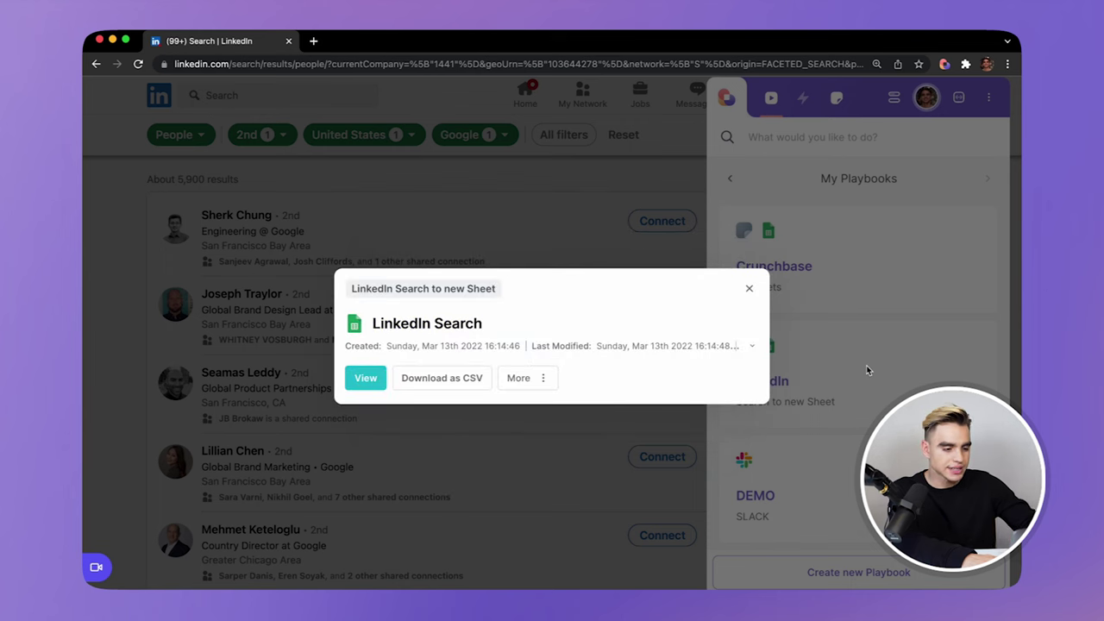
{"action": "left_click", "coordinate": [367, 379]}
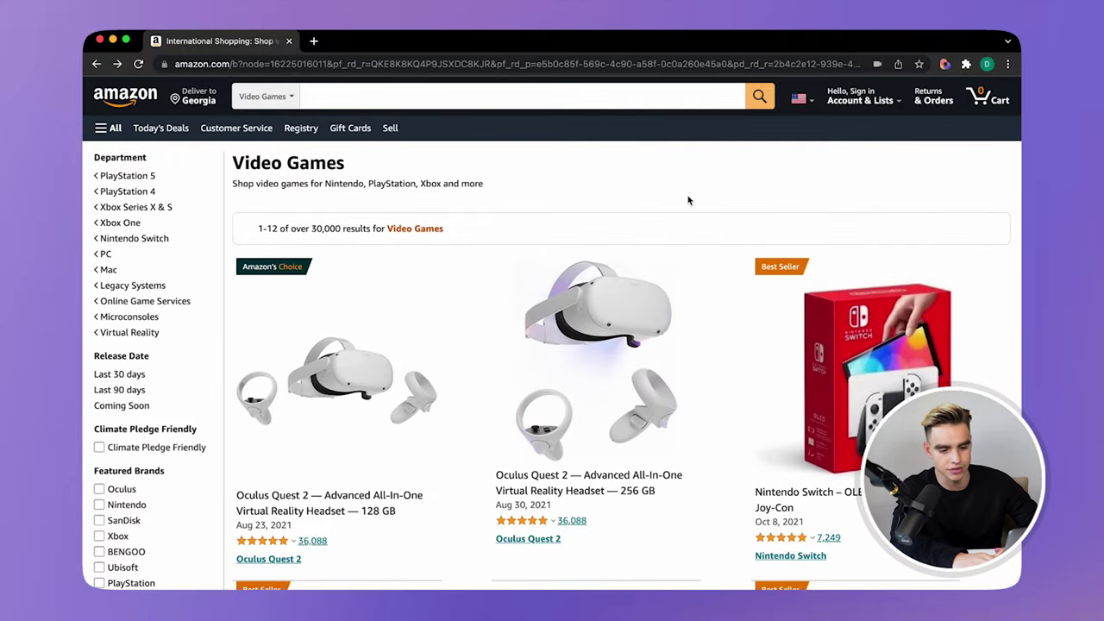
{"action": "scroll", "coordinate": [687, 200], "scroll_direction": "down", "scroll_amount": 3}
{"action": "scroll", "coordinate": [687, 200], "scroll_direction": "up", "scroll_amount": 2}
{"action": "scroll", "coordinate": [561, 334], "scroll_direction": "down", "scroll_amount": 4}
{"action": "scroll", "coordinate": [562, 335], "scroll_direction": "up", "scroll_amount": 3}
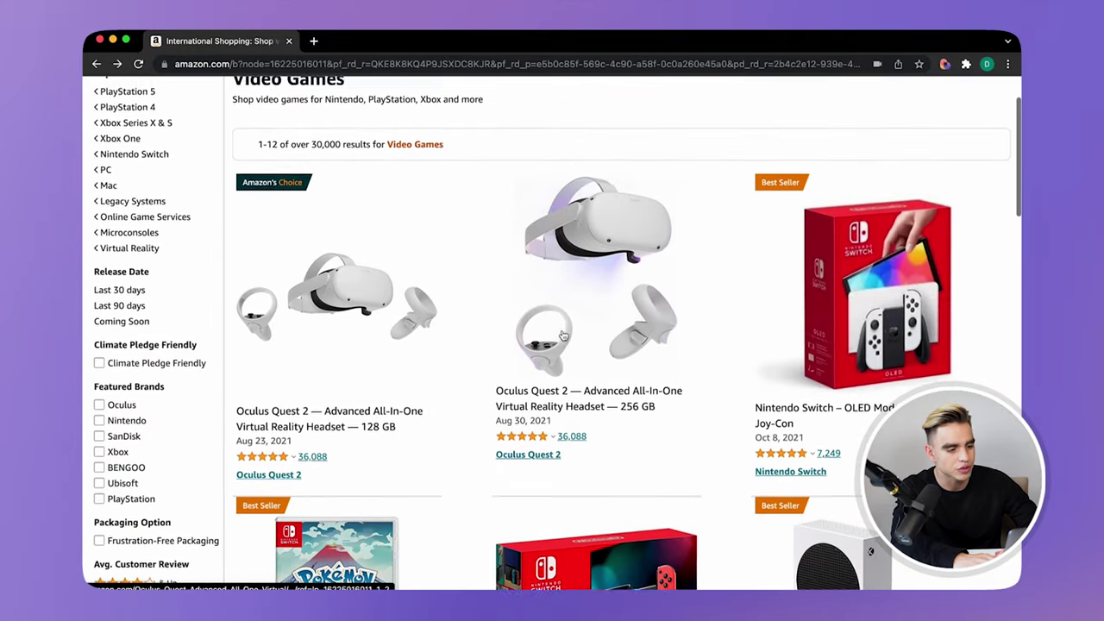
{"action": "scroll", "coordinate": [561, 335], "scroll_direction": "up", "scroll_amount": 1}
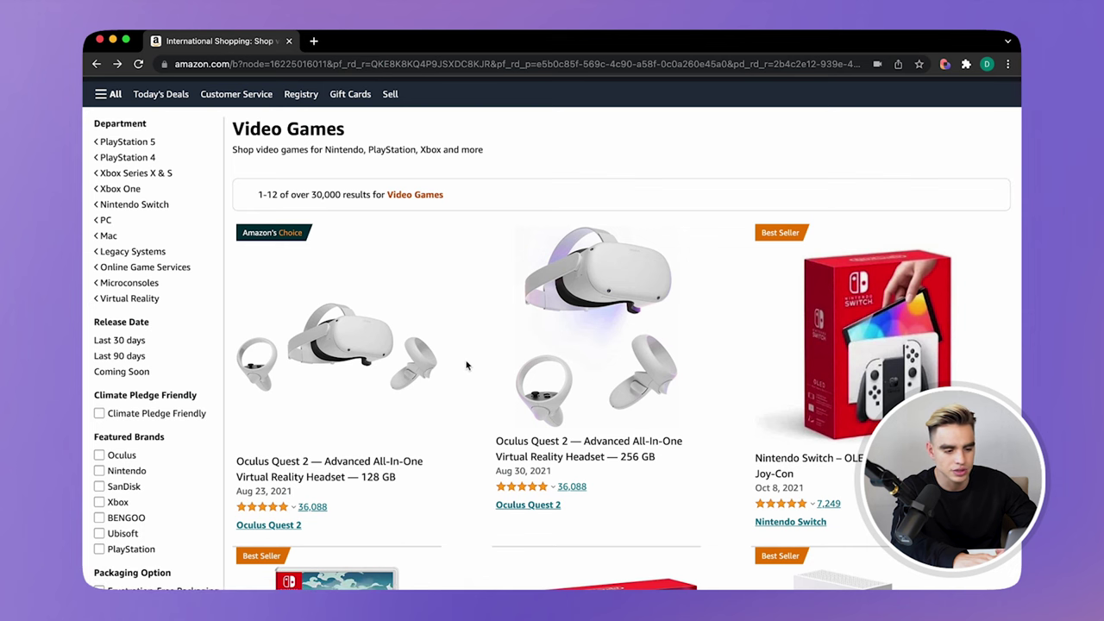
{"action": "scroll", "coordinate": [469, 367], "scroll_direction": "down", "scroll_amount": 1}
{"action": "scroll", "coordinate": [472, 369], "scroll_direction": "down", "scroll_amount": 1}
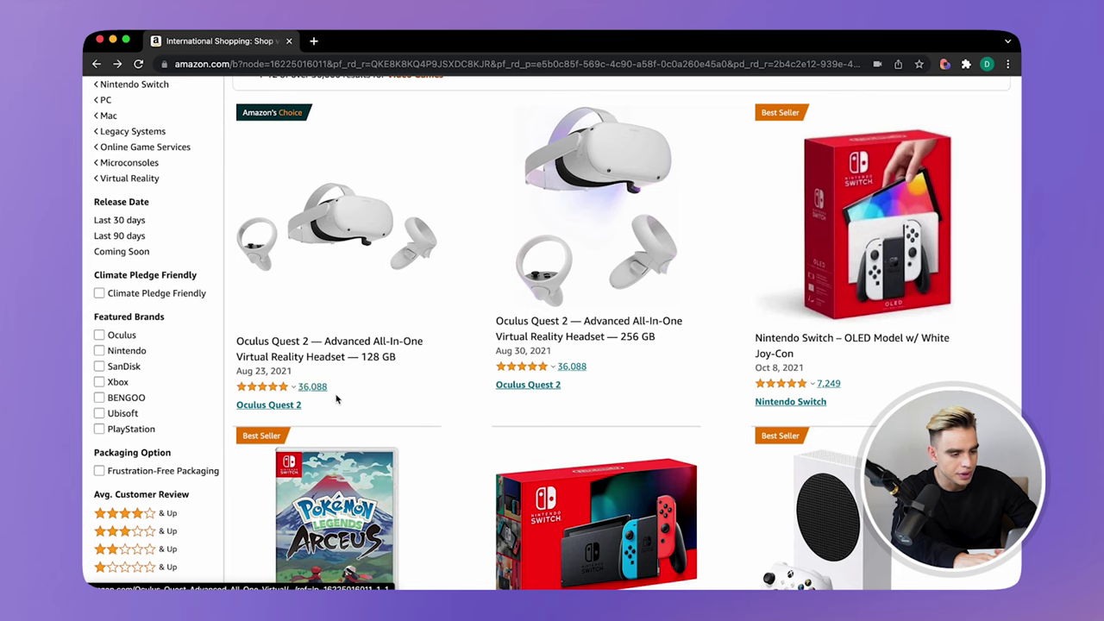
{"action": "scroll", "coordinate": [337, 398], "scroll_direction": "down", "scroll_amount": 1}
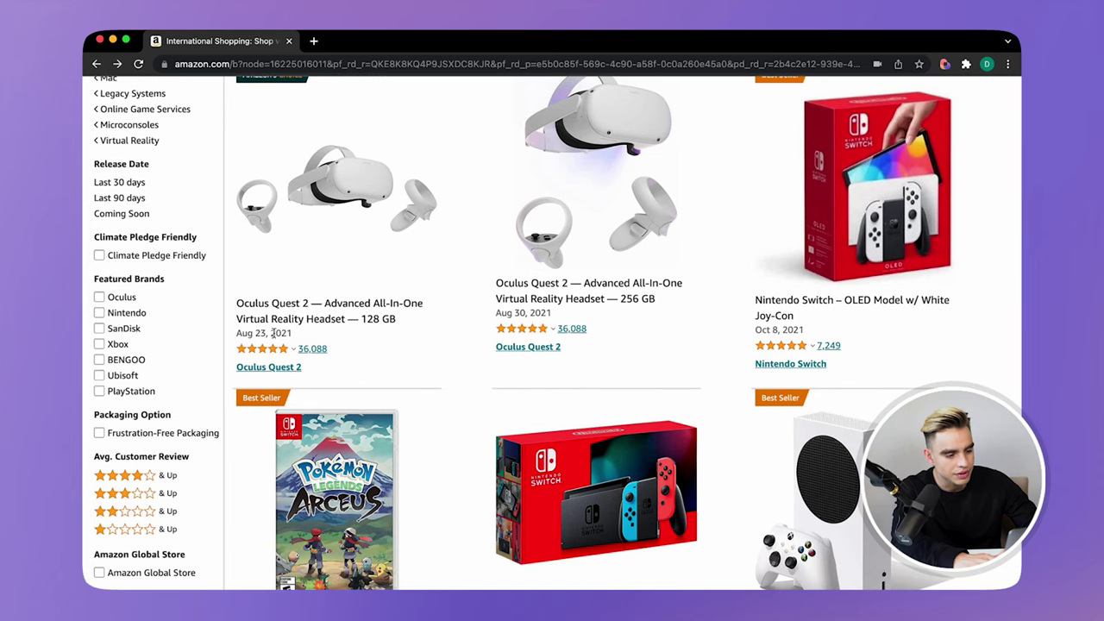
{"action": "scroll", "coordinate": [274, 333], "scroll_direction": "down", "scroll_amount": 7}
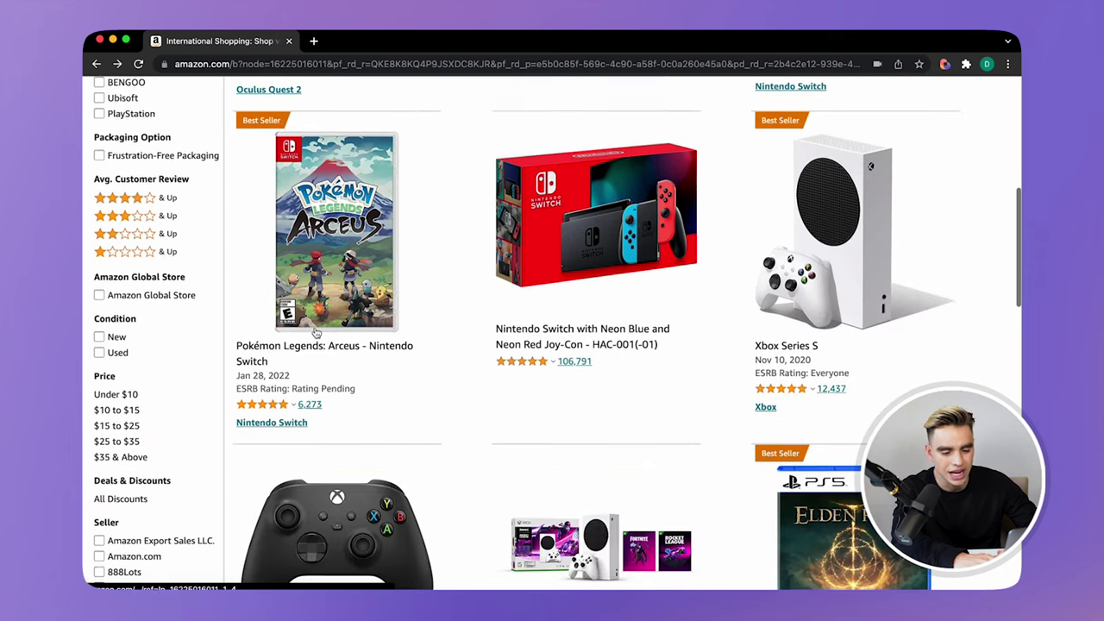
{"action": "scroll", "coordinate": [316, 333], "scroll_direction": "up", "scroll_amount": 10}
{"action": "scroll", "coordinate": [315, 333], "scroll_direction": "down", "scroll_amount": 2}
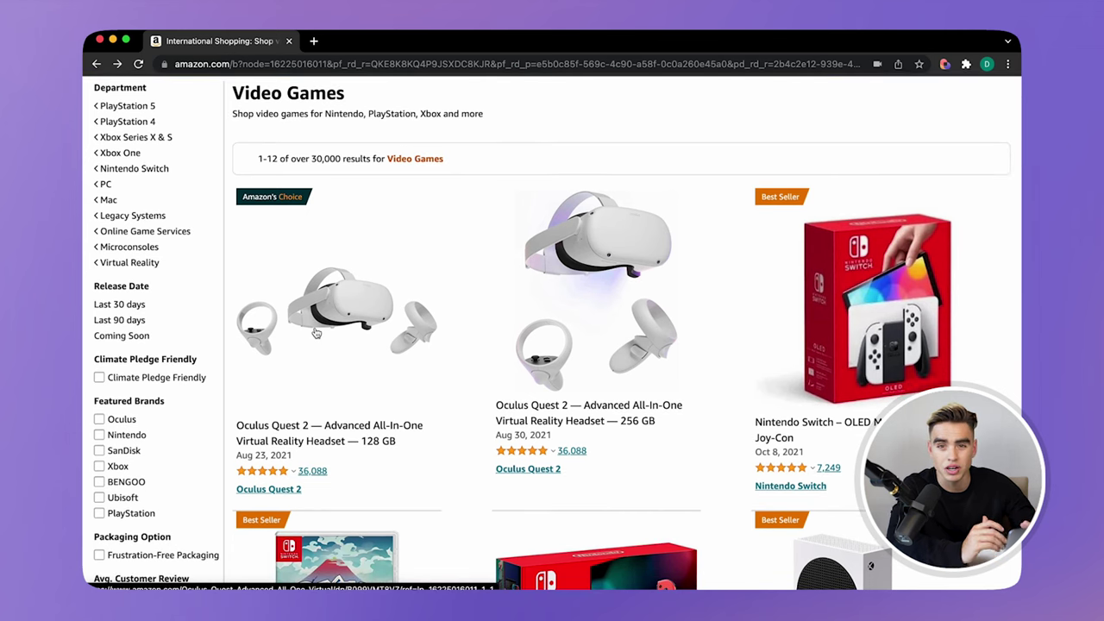
Step: Create a new playbook whose first step is Scrape Data On Active Tab
{"action": "left_click", "coordinate": [945, 66]}
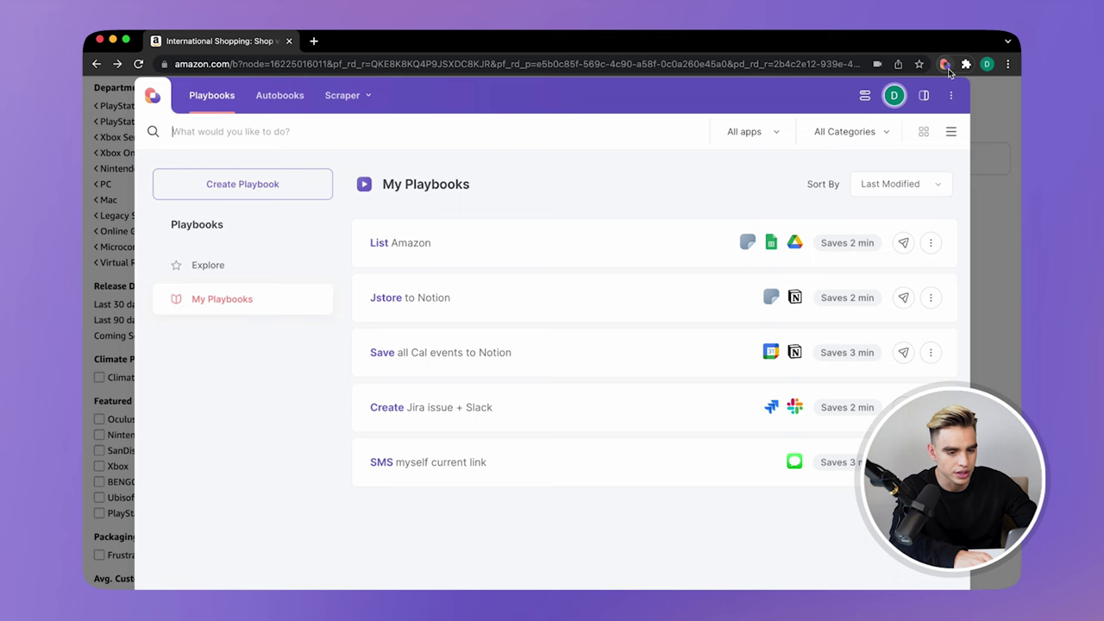
{"action": "left_click", "coordinate": [320, 177]}
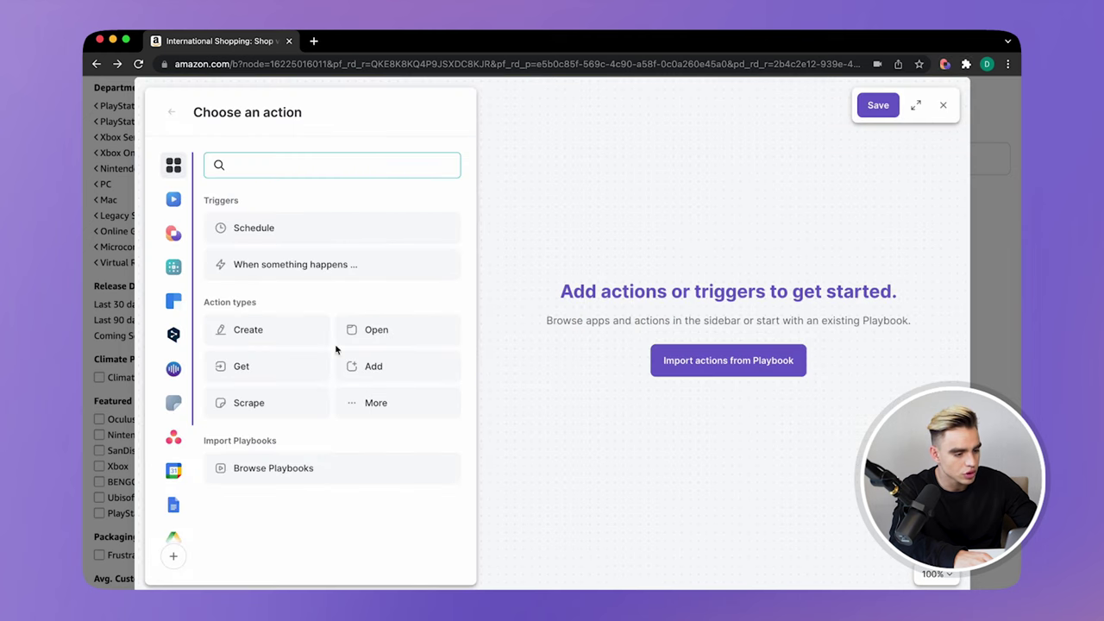
{"action": "left_click", "coordinate": [278, 403]}
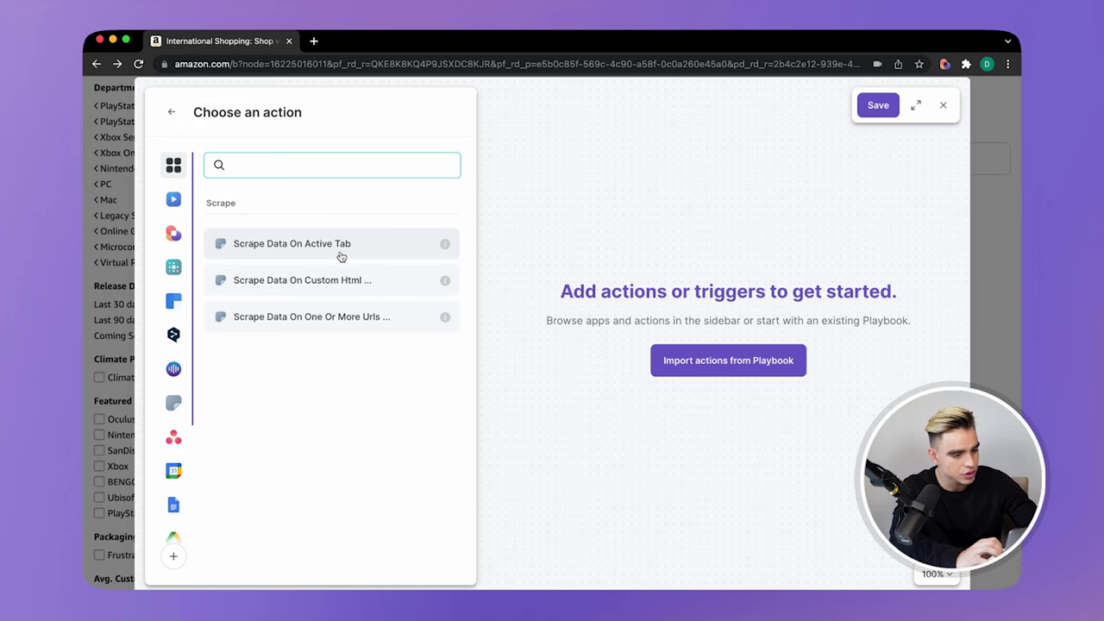
{"action": "left_click", "coordinate": [340, 254]}
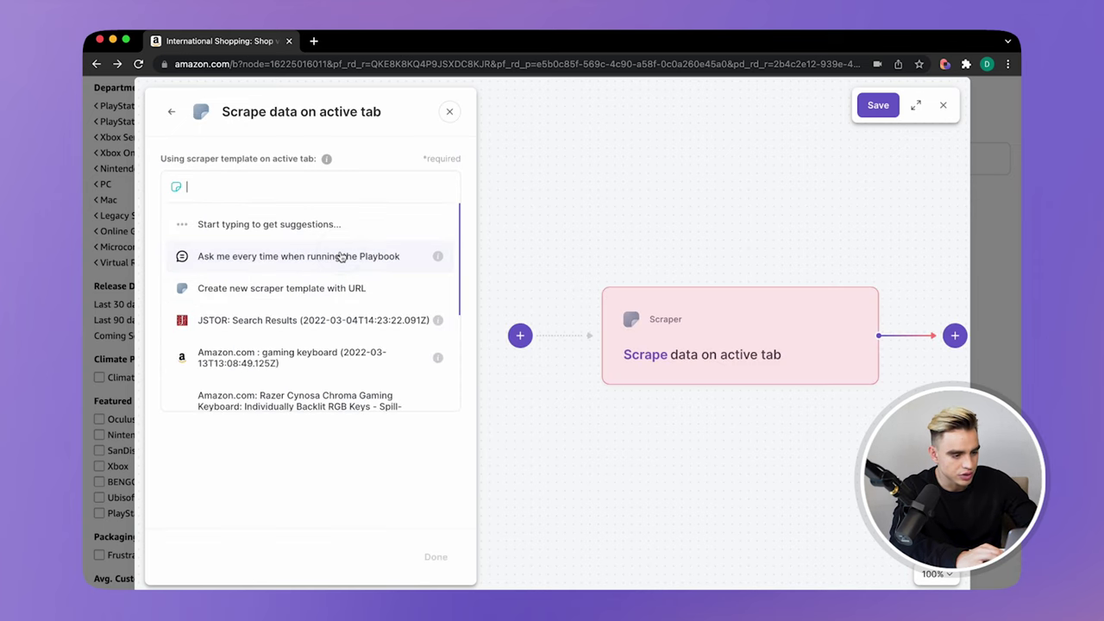
Step: Start a new List scraper template on the Amazon Video Games tab
{"action": "left_click", "coordinate": [339, 286]}
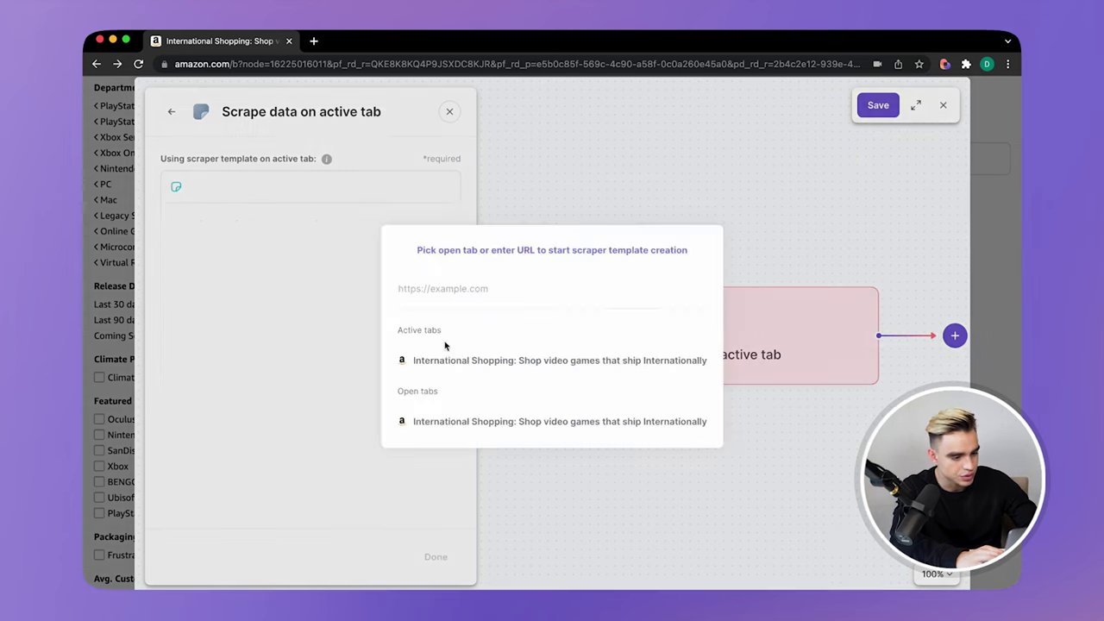
{"action": "left_click", "coordinate": [505, 362]}
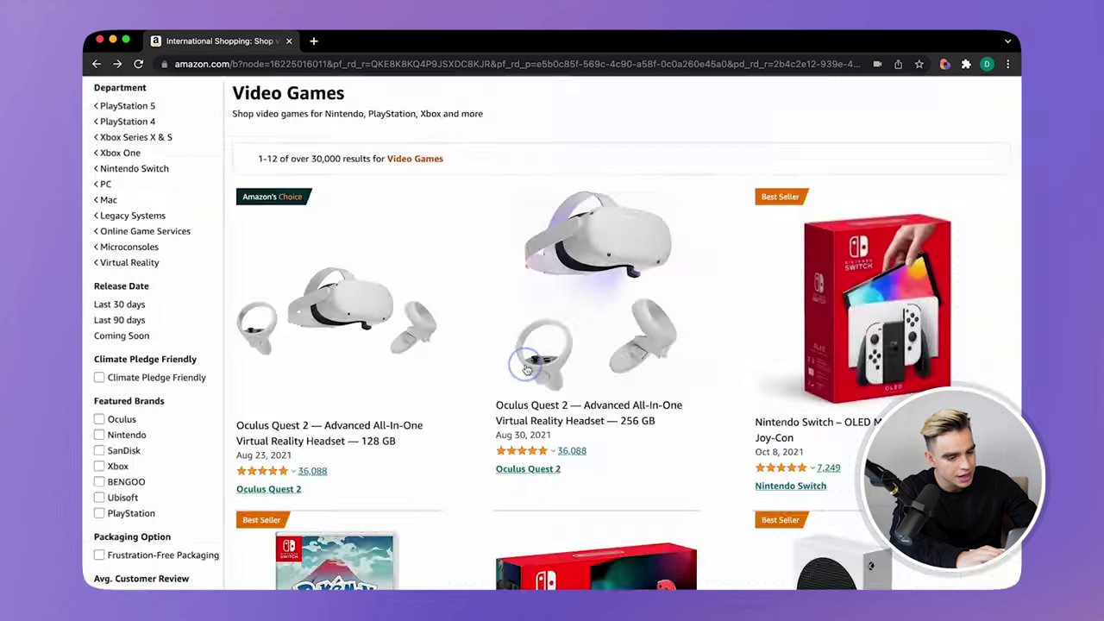
{"action": "left_click", "coordinate": [606, 387]}
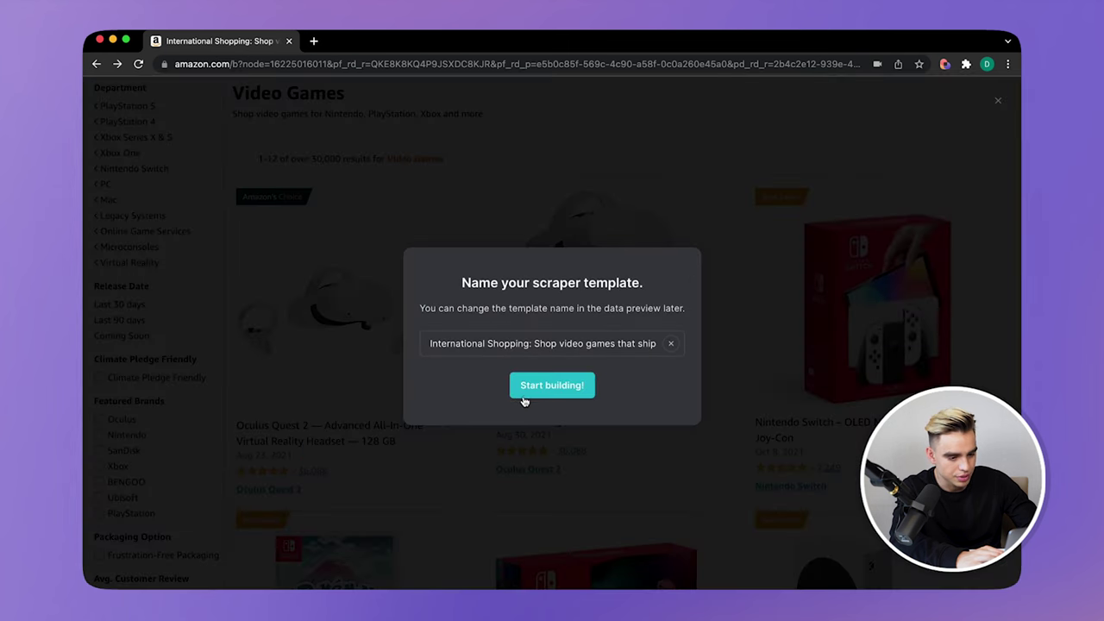
Step: Define the product-title list from two Amazon titles and extract each product's Link
{"action": "left_click", "coordinate": [551, 386]}
{"action": "left_click", "coordinate": [336, 442]}
{"action": "left_click", "coordinate": [548, 419]}
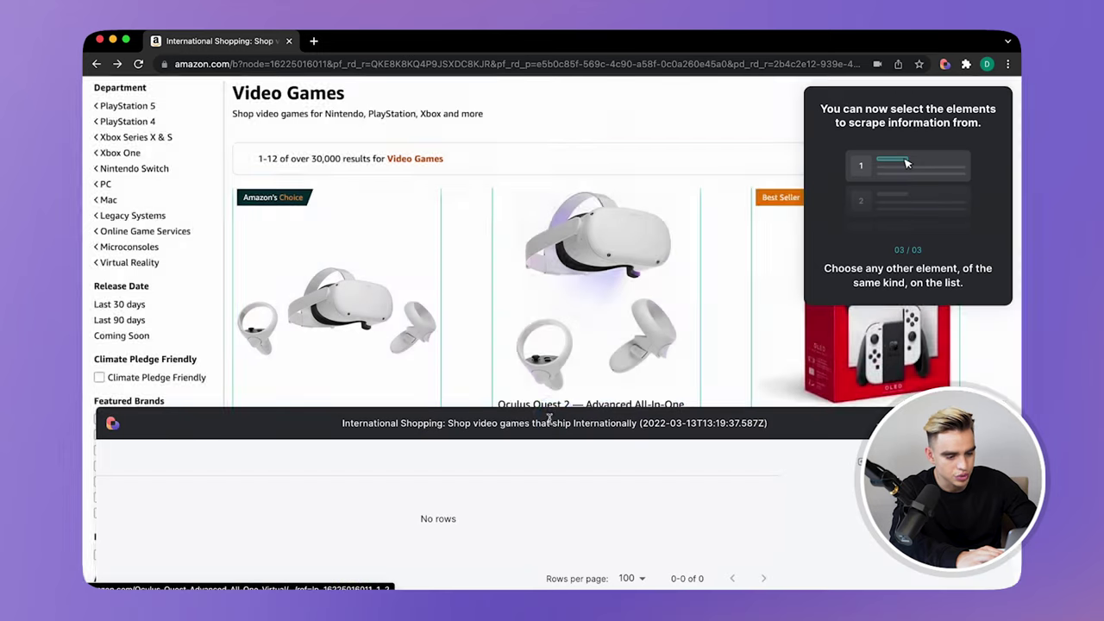
{"action": "scroll", "coordinate": [380, 363], "scroll_direction": "down", "scroll_amount": 3}
{"action": "left_click", "coordinate": [370, 320]}
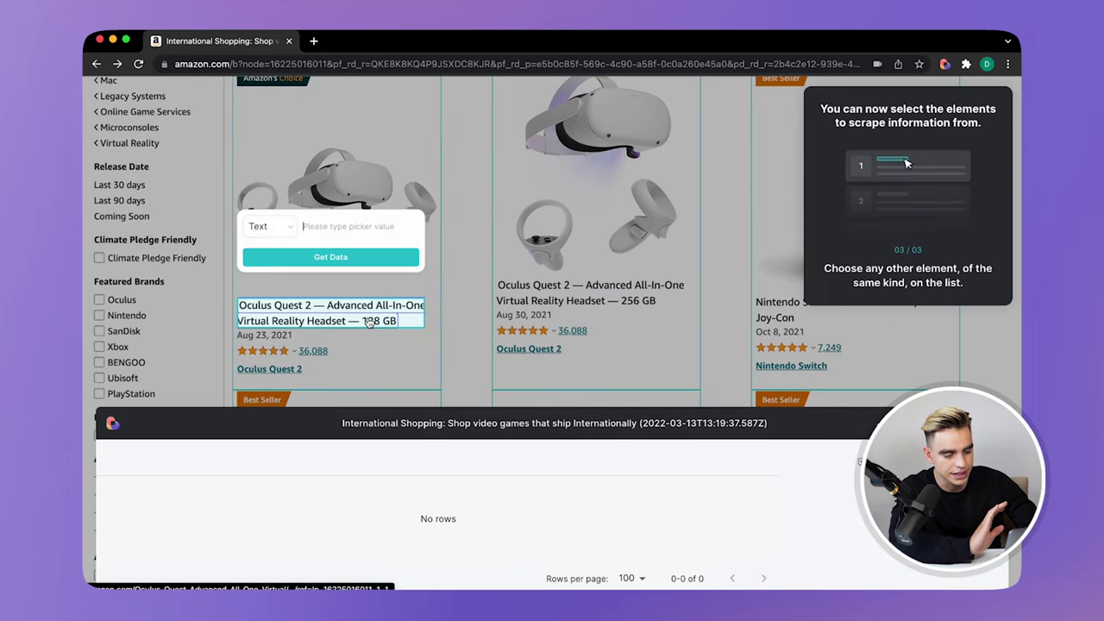
{"action": "left_click", "coordinate": [277, 229]}
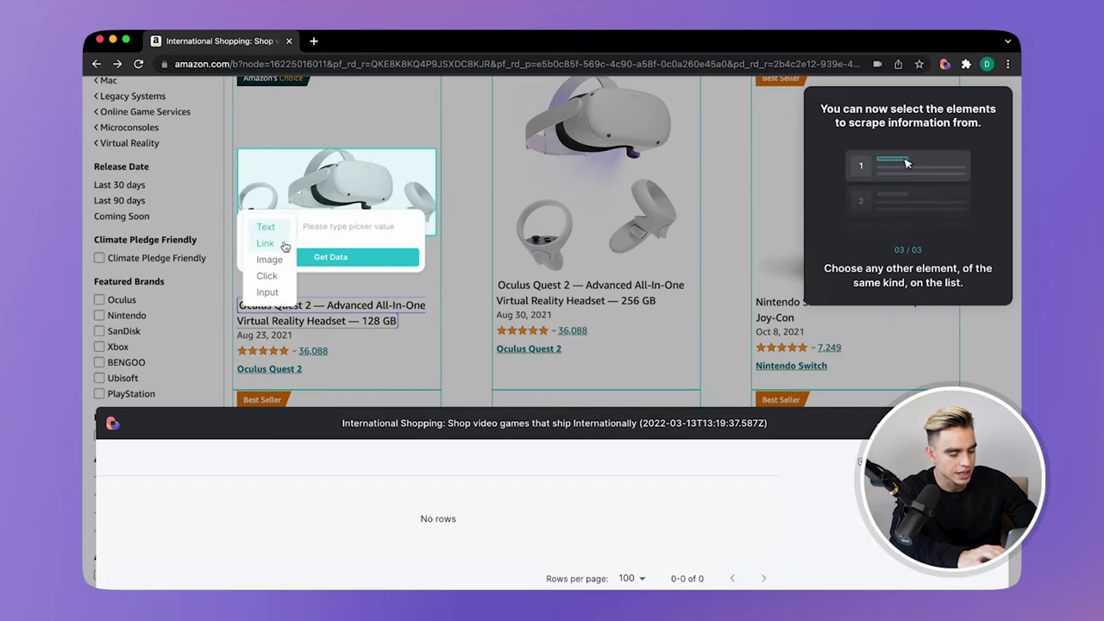
{"action": "left_click", "coordinate": [266, 244]}
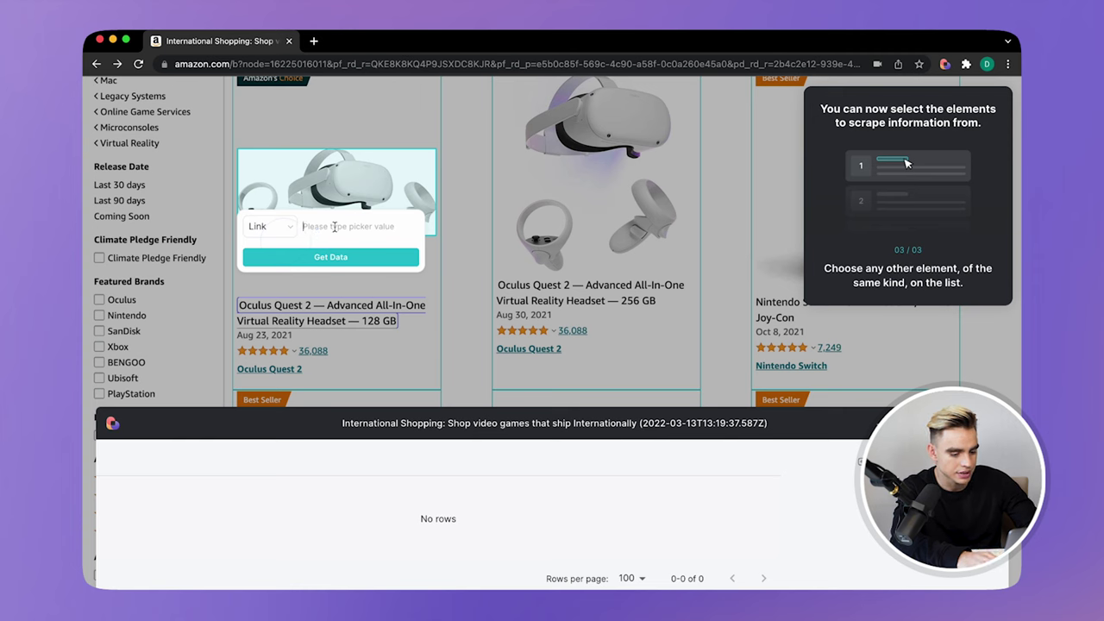
{"action": "left_click", "coordinate": [372, 256]}
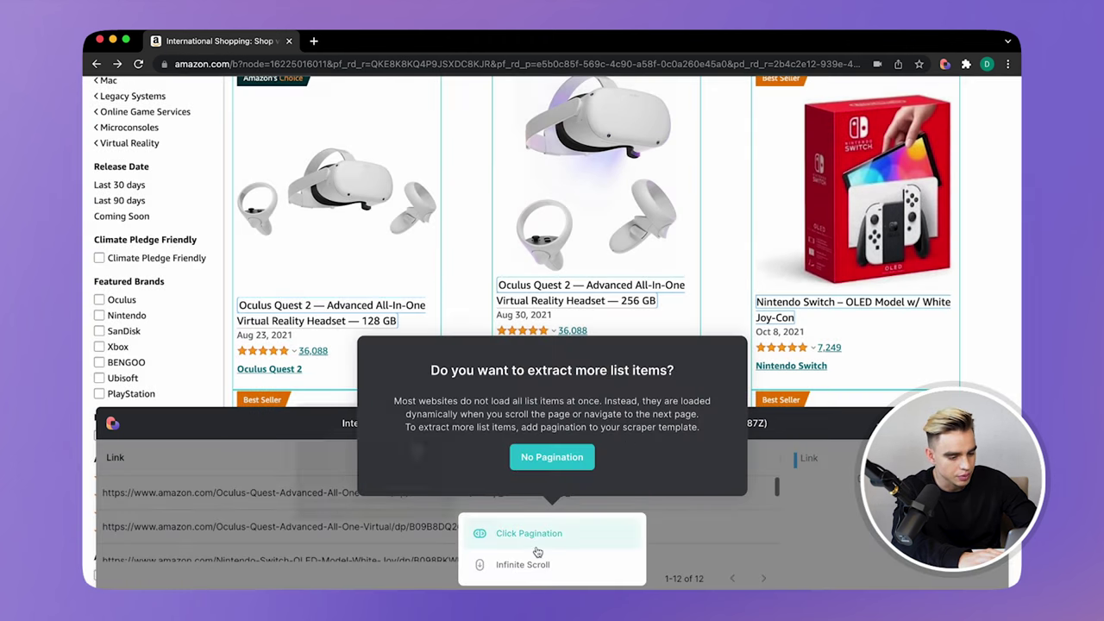
Step: Add Click Pagination using the See all results link
{"action": "left_click", "coordinate": [562, 536]}
{"action": "scroll", "coordinate": [578, 313], "scroll_direction": "down", "scroll_amount": 15}
{"action": "scroll", "coordinate": [579, 313], "scroll_direction": "up", "scroll_amount": 6}
{"action": "scroll", "coordinate": [578, 316], "scroll_direction": "up", "scroll_amount": 5}
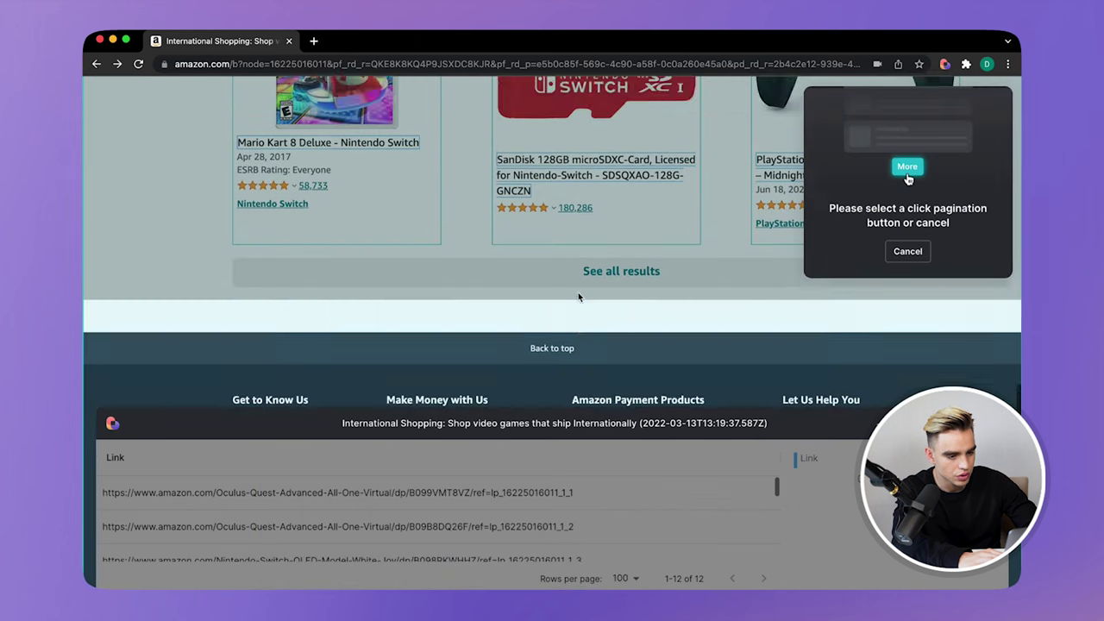
{"action": "scroll", "coordinate": [595, 304], "scroll_direction": "down", "scroll_amount": 3}
{"action": "left_click", "coordinate": [595, 304]}
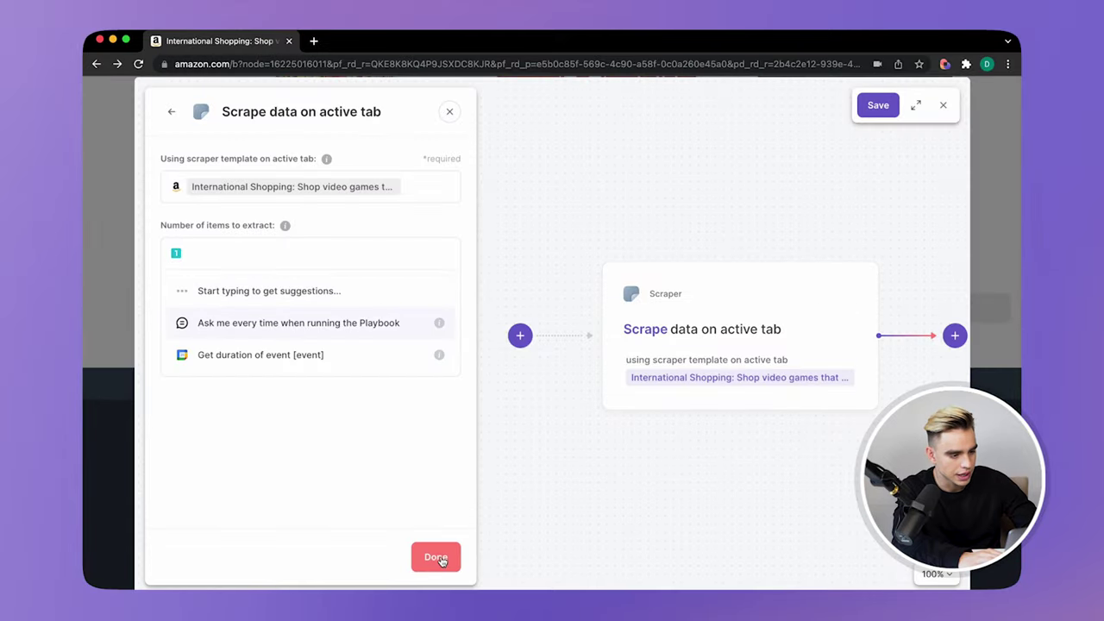
Step: Replace the fixed 5 in Number of items with 'Ask me every time when running the Playbook'
{"action": "left_click", "coordinate": [367, 510]}
{"action": "left_click", "coordinate": [301, 252]}
{"action": "type", "text": "5"}
{"action": "left_click", "coordinate": [305, 291]}
{"action": "left_click", "coordinate": [299, 251]}
{"action": "key", "text": "BackSpace"}
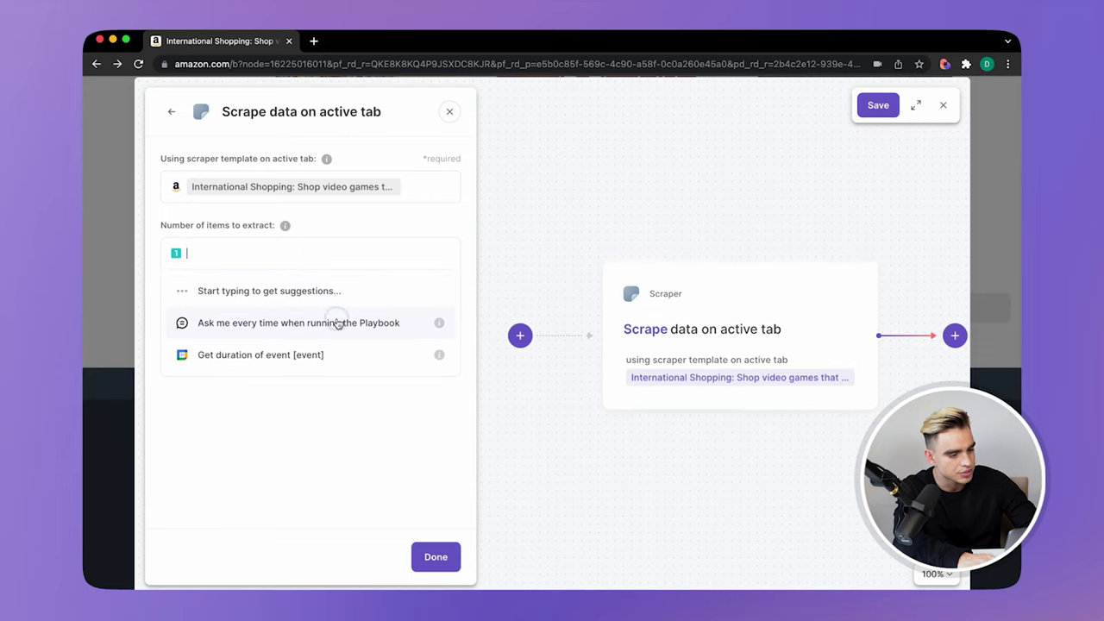
{"action": "left_click", "coordinate": [336, 322]}
{"action": "left_click", "coordinate": [389, 399]}
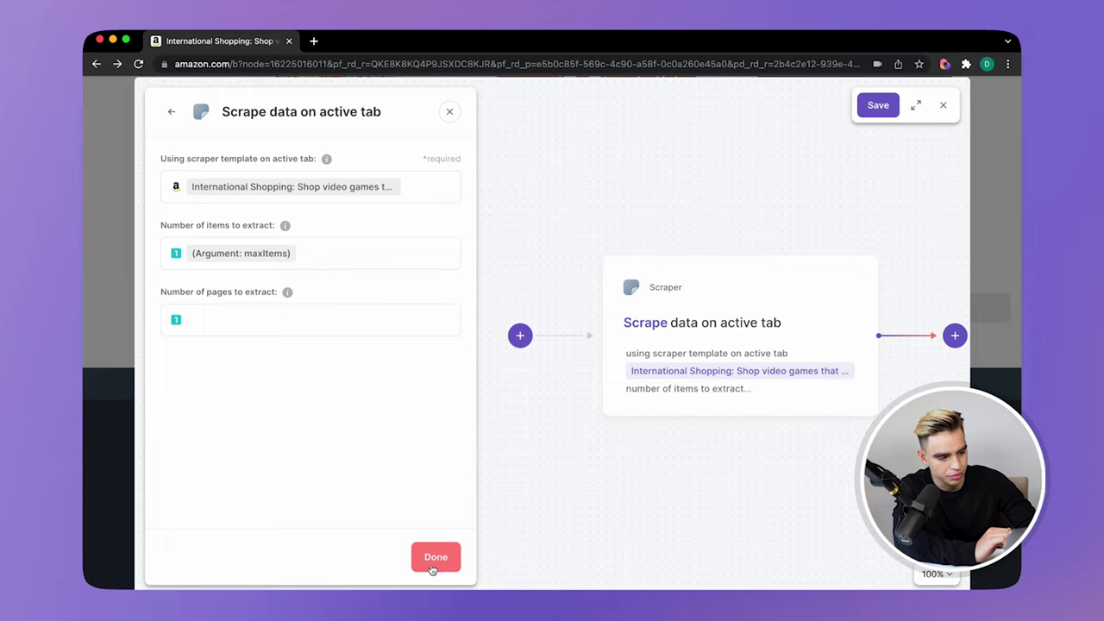
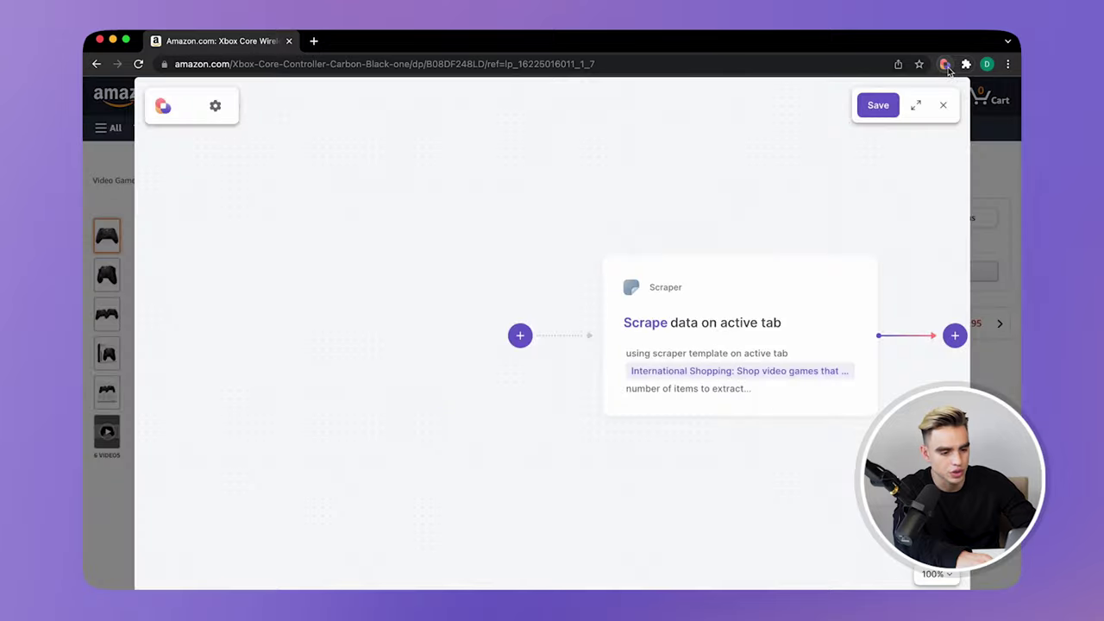
Step: Add a 'Scrape Data On One Or More Urls' step using the first step's Table Link values as URLs
{"action": "left_click", "coordinate": [855, 335]}
{"action": "left_click", "coordinate": [833, 375]}
{"action": "left_click", "coordinate": [252, 303]}
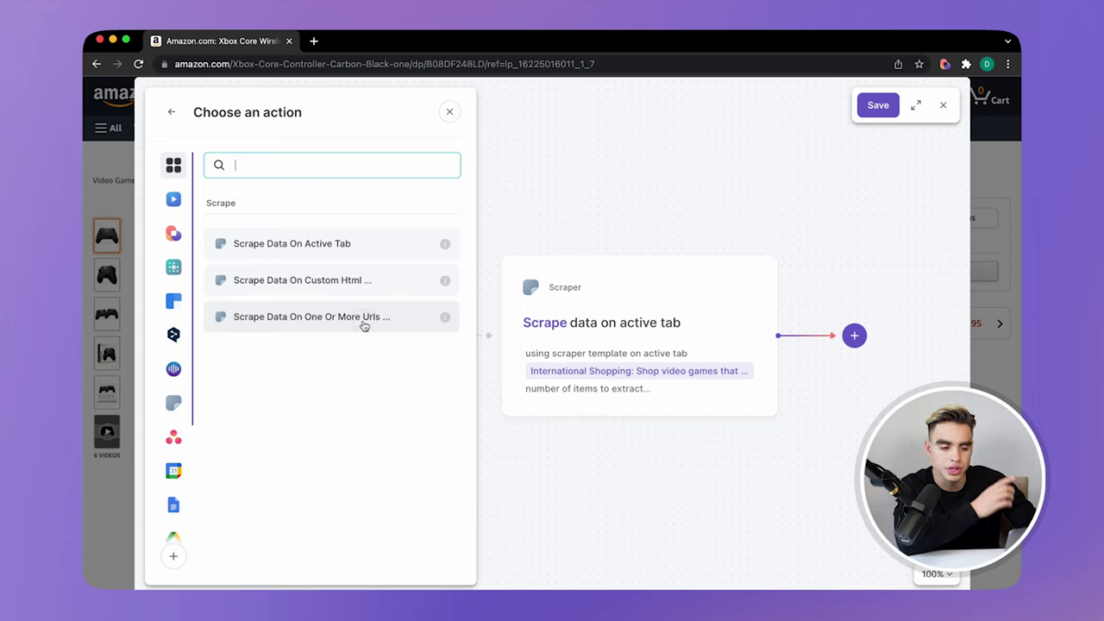
{"action": "left_click", "coordinate": [364, 320]}
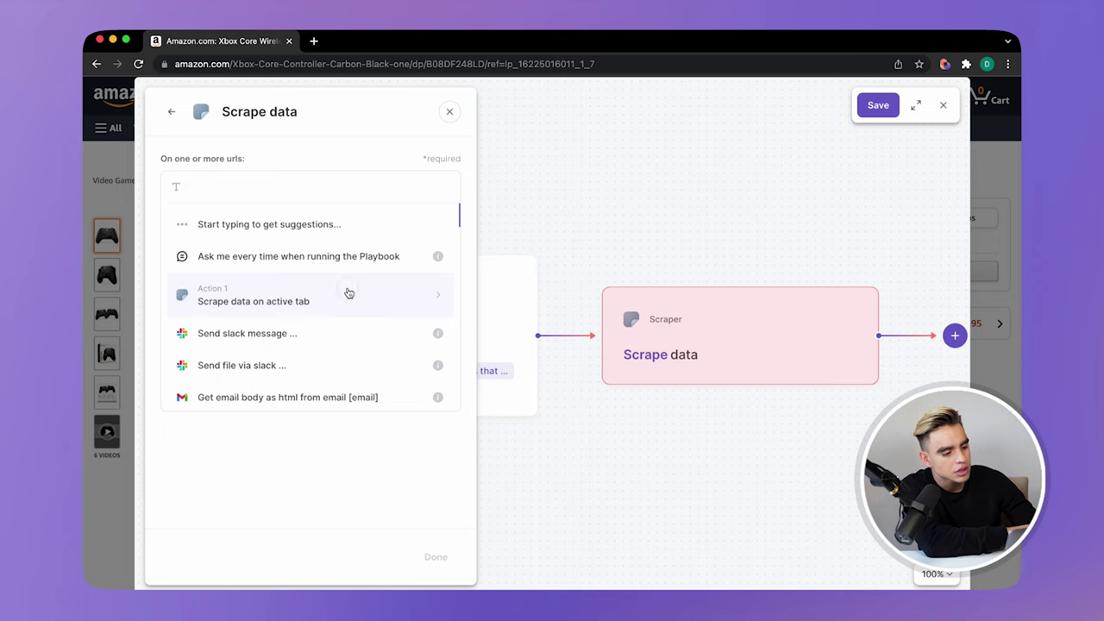
{"action": "left_click", "coordinate": [348, 294]}
{"action": "left_click", "coordinate": [333, 243]}
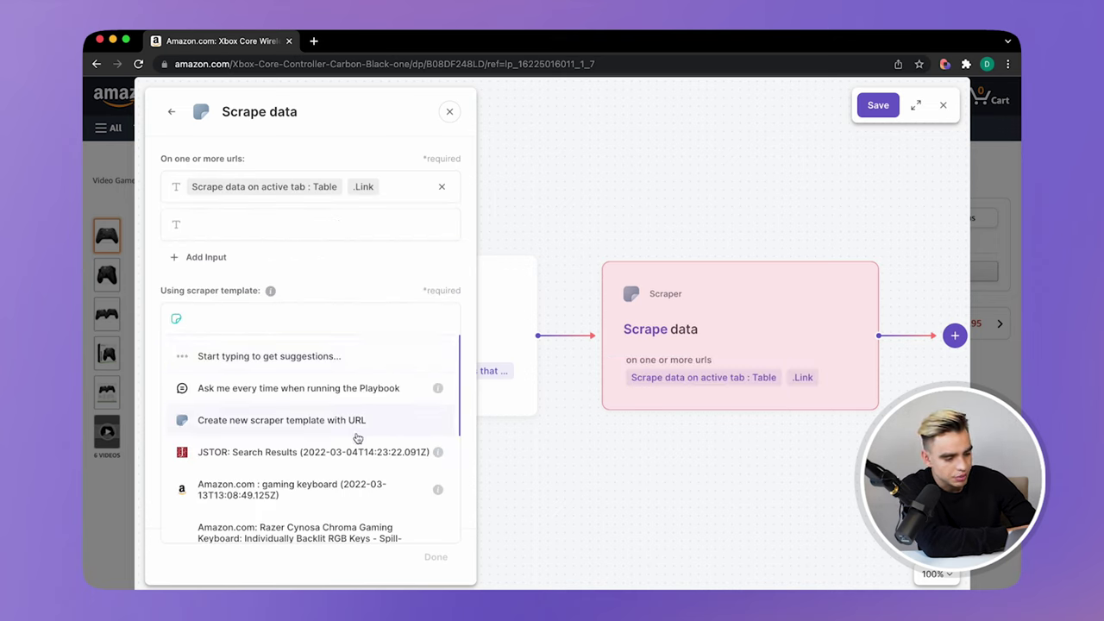
Step: Start a new single-page scraper template built from the open Amazon tab
{"action": "left_click", "coordinate": [357, 423]}
{"action": "left_click", "coordinate": [508, 370]}
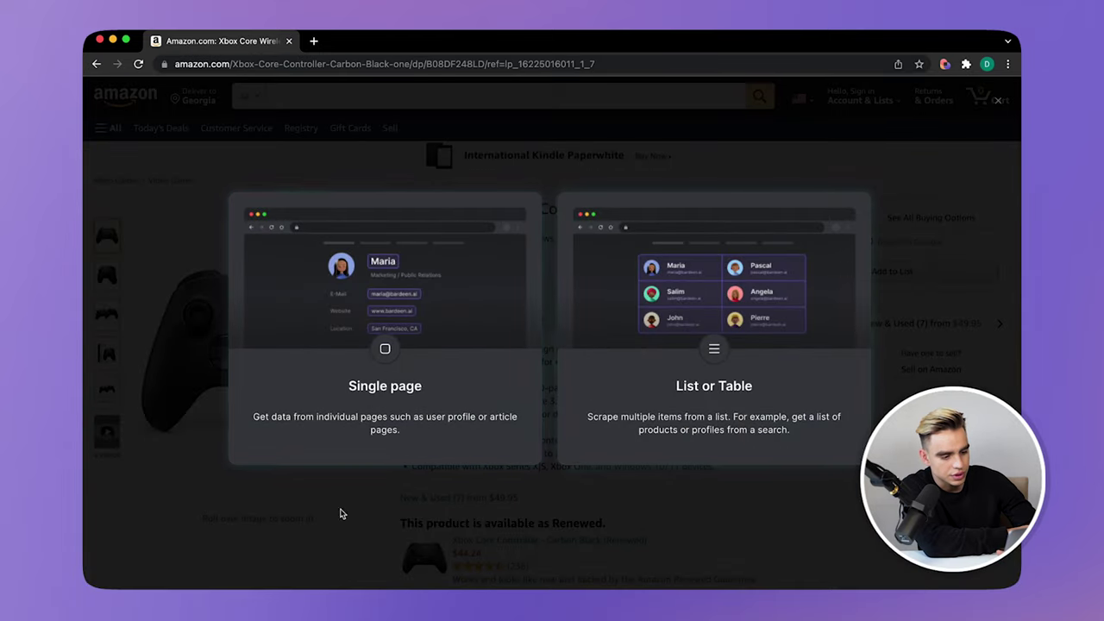
{"action": "left_click", "coordinate": [413, 285]}
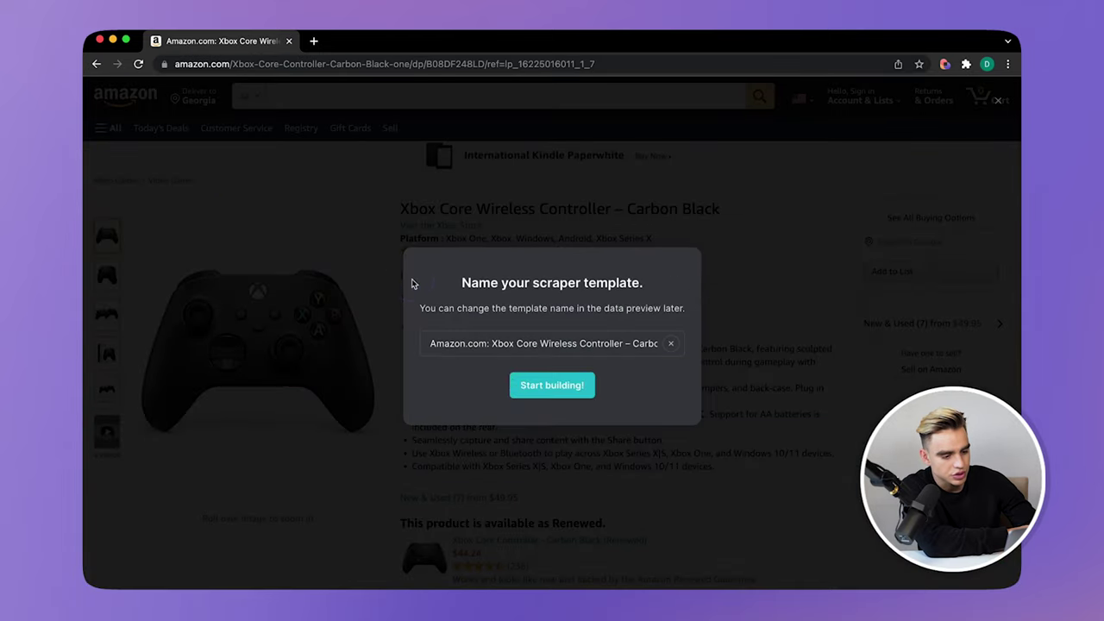
Step: Start building the template, capturing the product title as Name and the ratings count as Reviews
{"action": "left_click", "coordinate": [522, 388]}
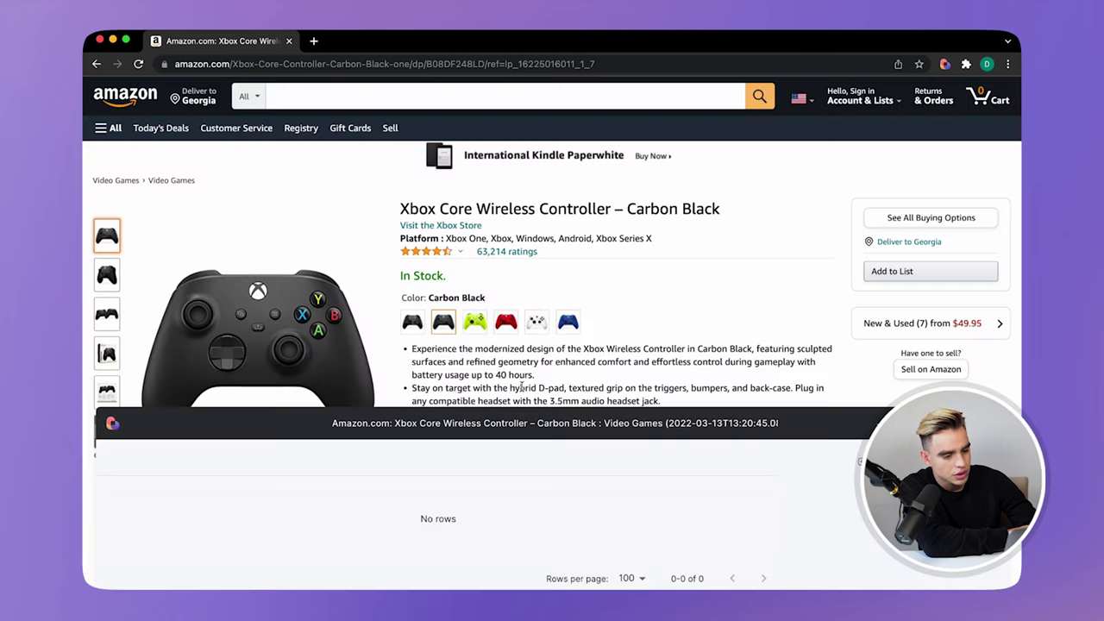
{"action": "left_click", "coordinate": [466, 208]}
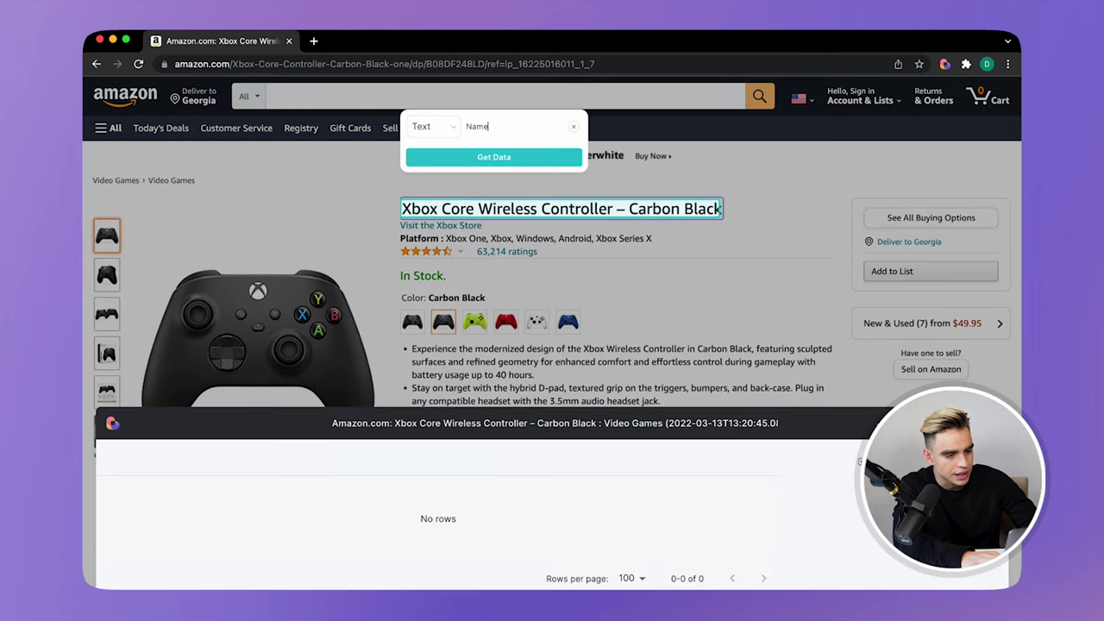
{"action": "left_click", "coordinate": [493, 156]}
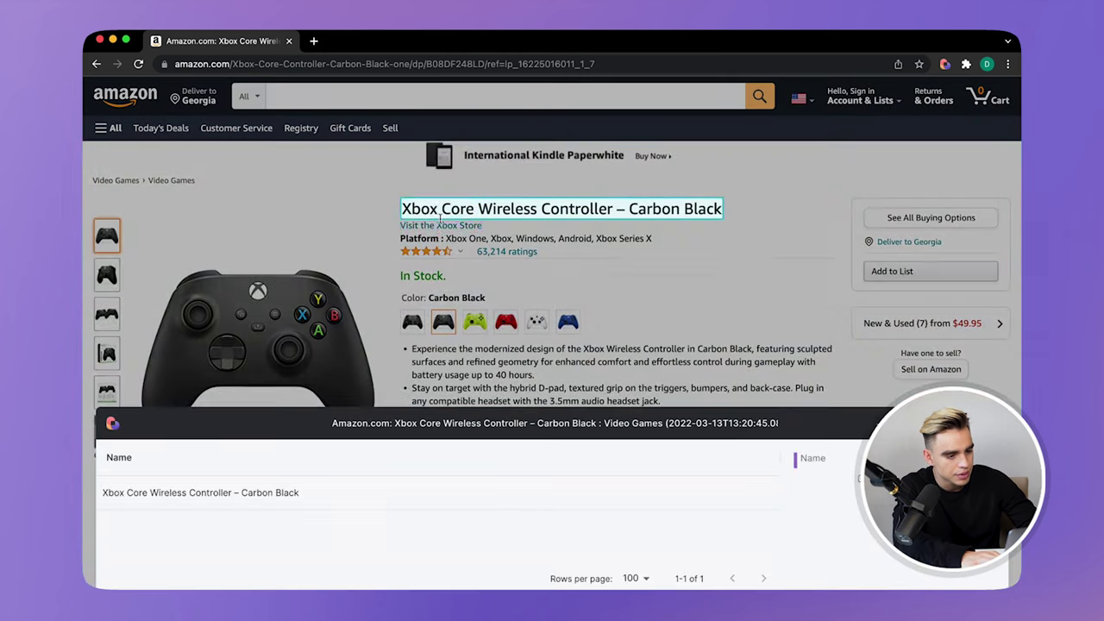
{"action": "left_click", "coordinate": [502, 252]}
{"action": "type", "text": "Reviews"}
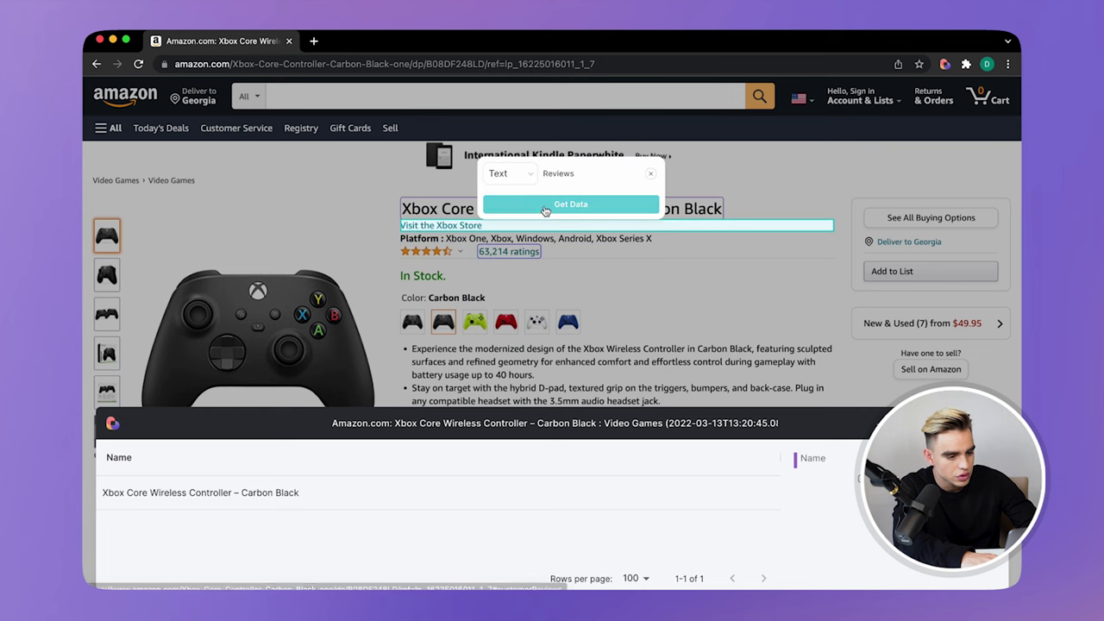
{"action": "left_click", "coordinate": [570, 204]}
Step: Add the $49.95 price as Price and the first description bullet as Description
{"action": "scroll", "coordinate": [631, 330], "scroll_direction": "down", "scroll_amount": 3}
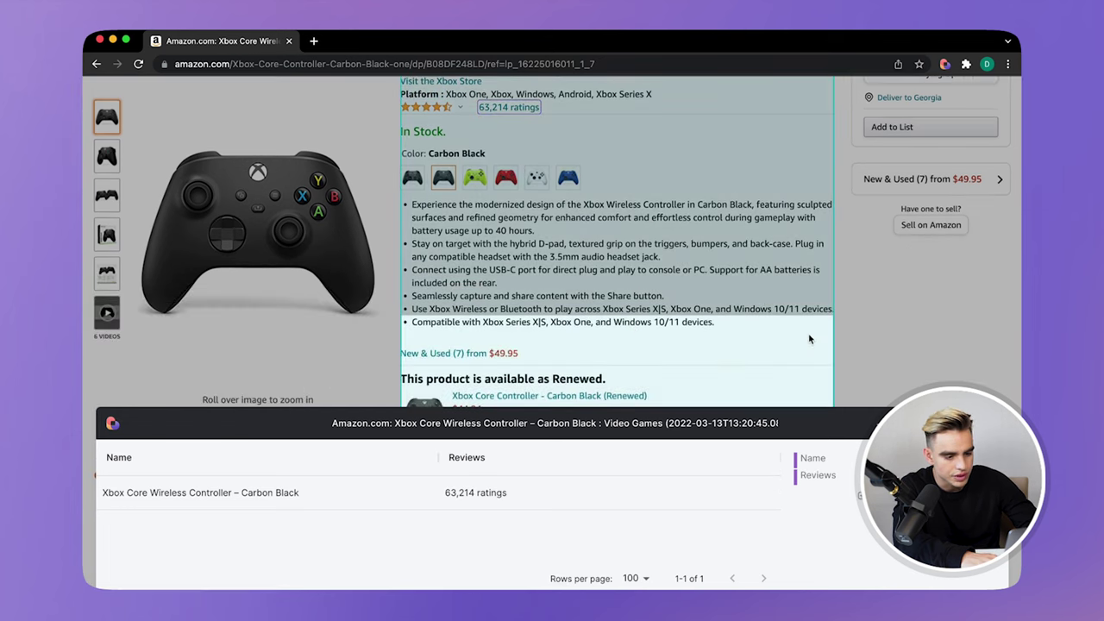
{"action": "scroll", "coordinate": [586, 276], "scroll_direction": "down", "scroll_amount": 3}
{"action": "left_click", "coordinate": [506, 235]}
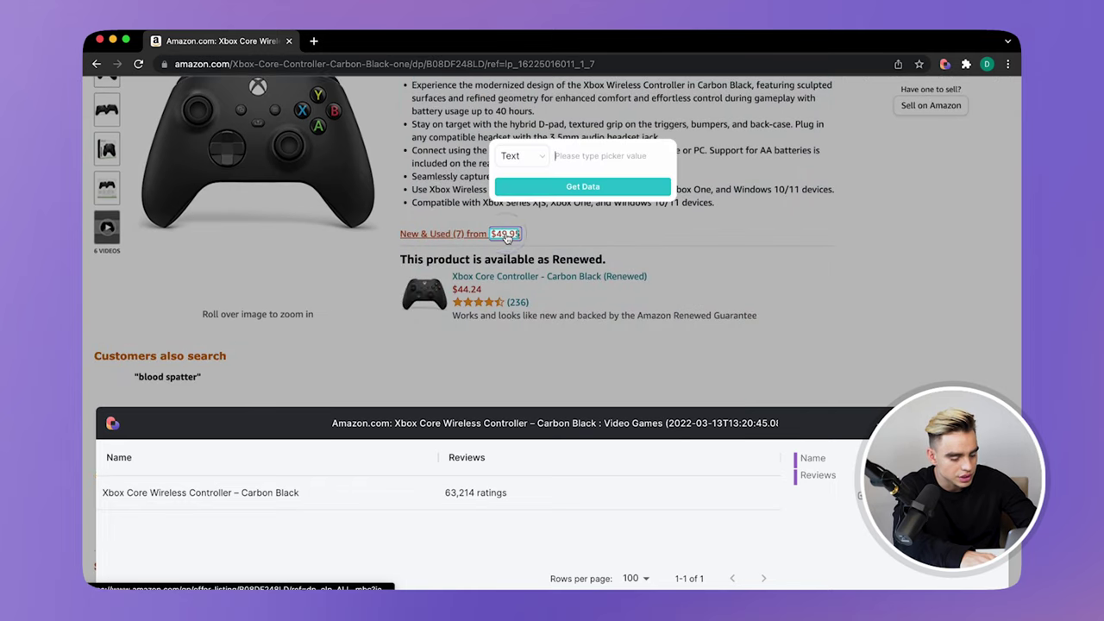
{"action": "left_click", "coordinate": [583, 187]}
{"action": "scroll", "coordinate": [584, 188], "scroll_direction": "down", "scroll_amount": 4}
{"action": "scroll", "coordinate": [585, 187], "scroll_direction": "down", "scroll_amount": 13}
{"action": "scroll", "coordinate": [585, 187], "scroll_direction": "up", "scroll_amount": 10}
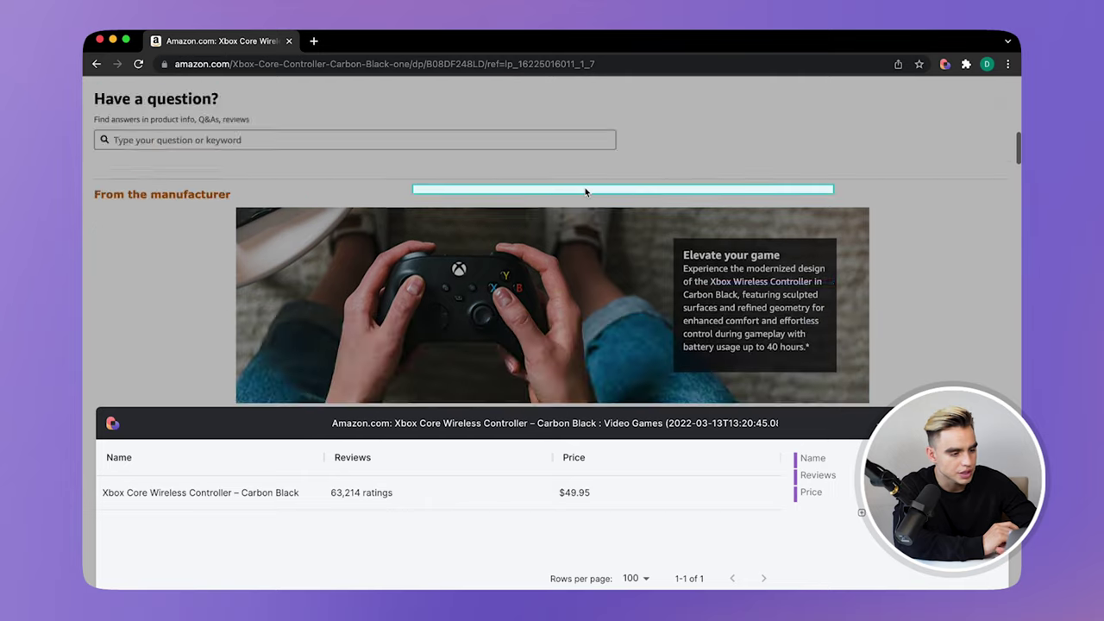
{"action": "scroll", "coordinate": [584, 187], "scroll_direction": "down", "scroll_amount": 4}
{"action": "scroll", "coordinate": [585, 187], "scroll_direction": "up", "scroll_amount": 8}
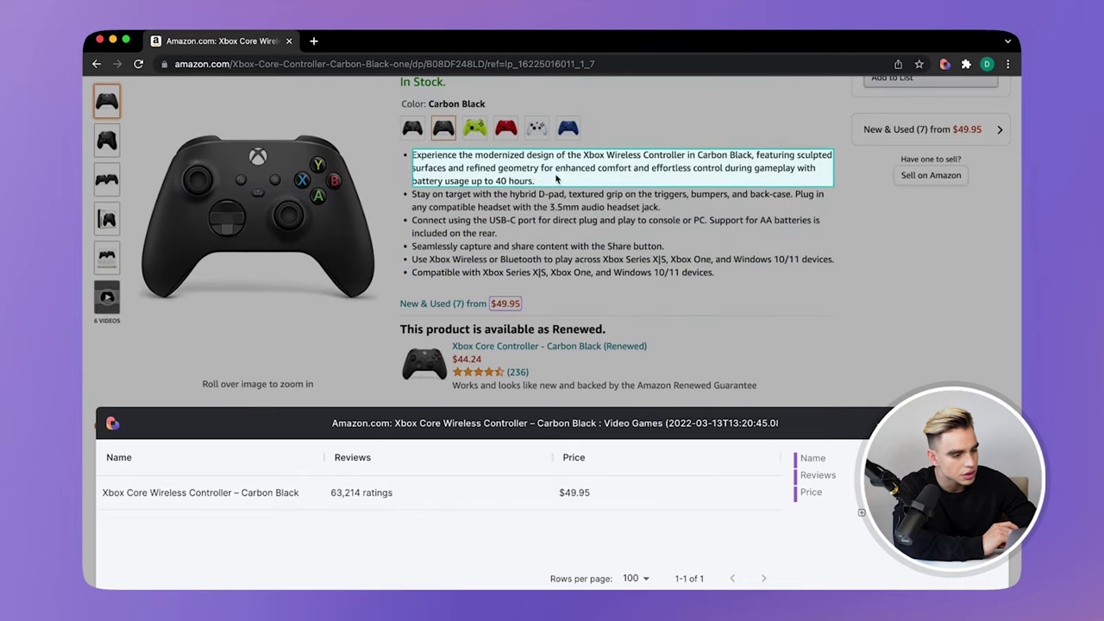
{"action": "scroll", "coordinate": [535, 181], "scroll_direction": "up", "scroll_amount": 3}
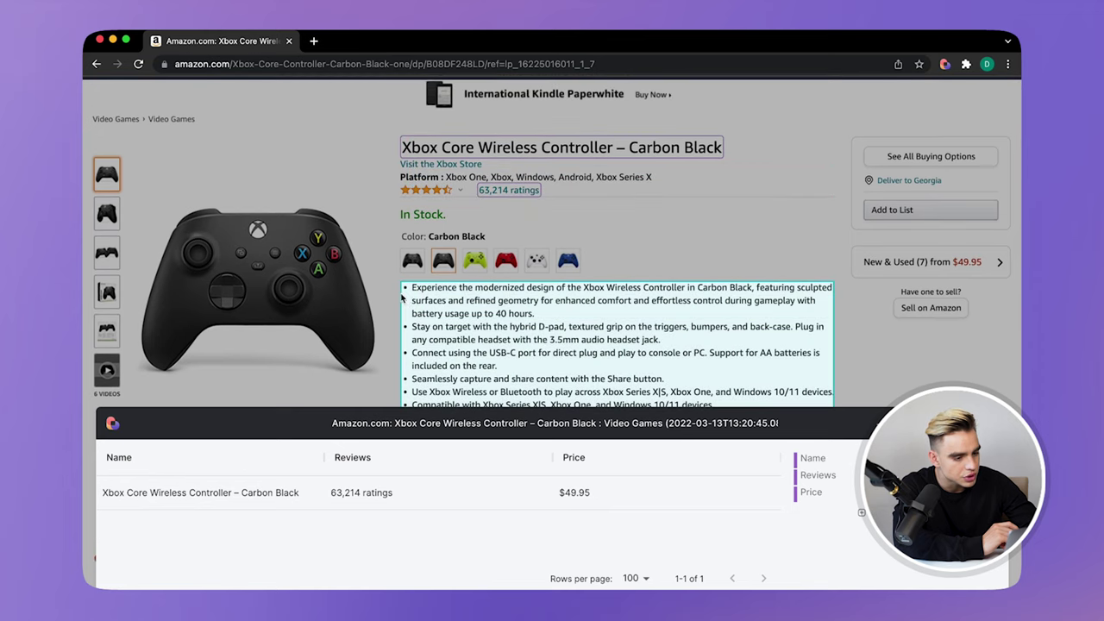
{"action": "left_click", "coordinate": [405, 298]}
{"action": "type", "text": "Descri"}
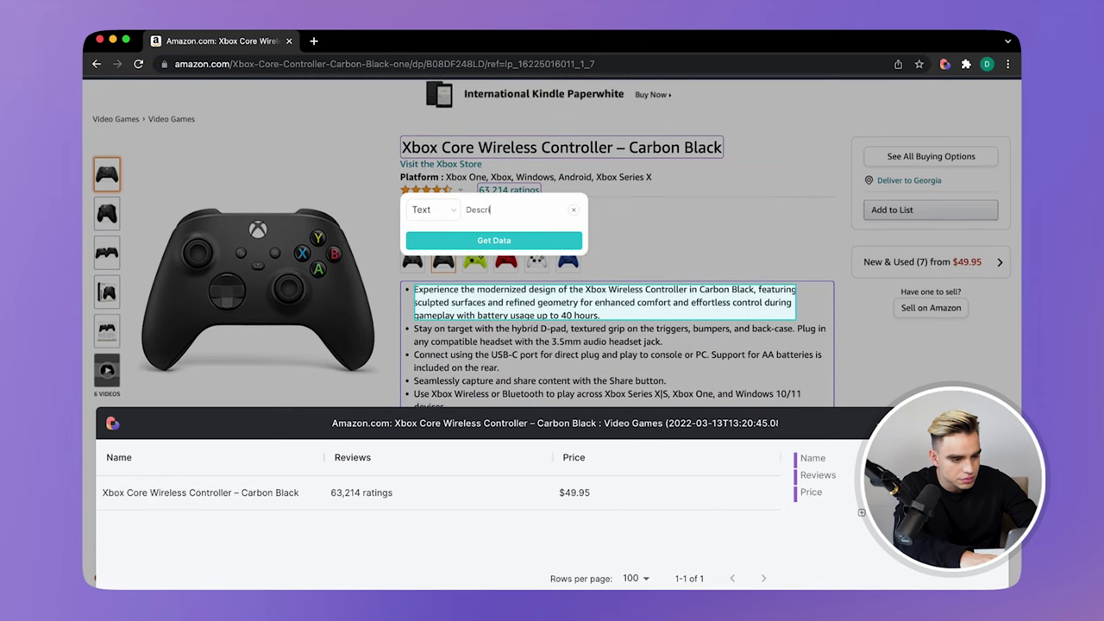
{"action": "type", "text": "ption"}
{"action": "key", "text": "Return"}
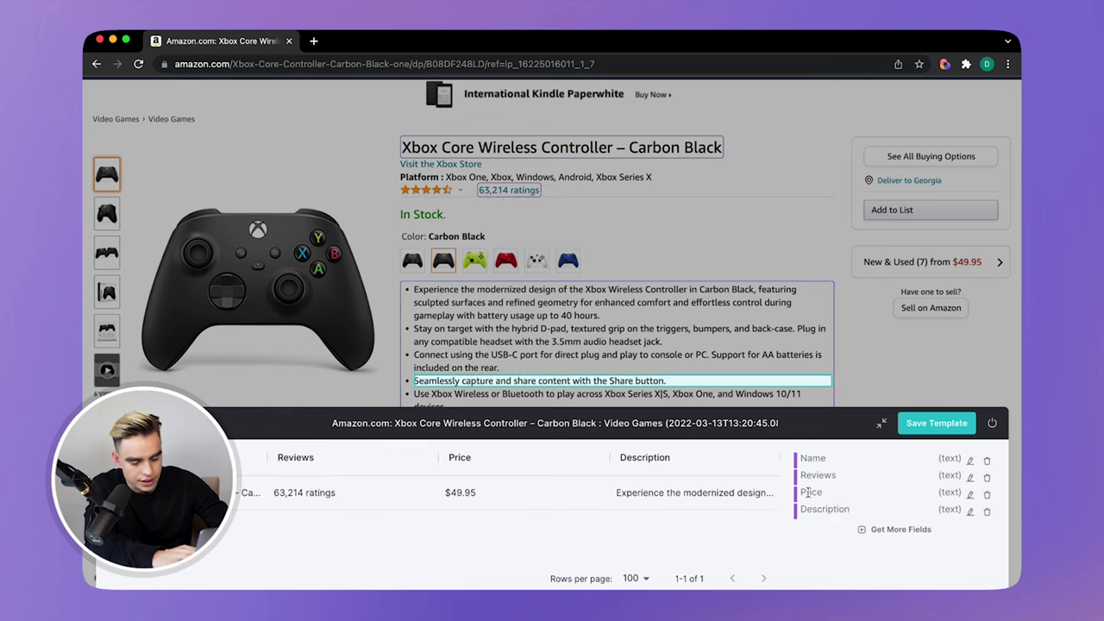
Step: Add an extra url field that captures the Page Link to the template
{"action": "left_click", "coordinate": [878, 534]}
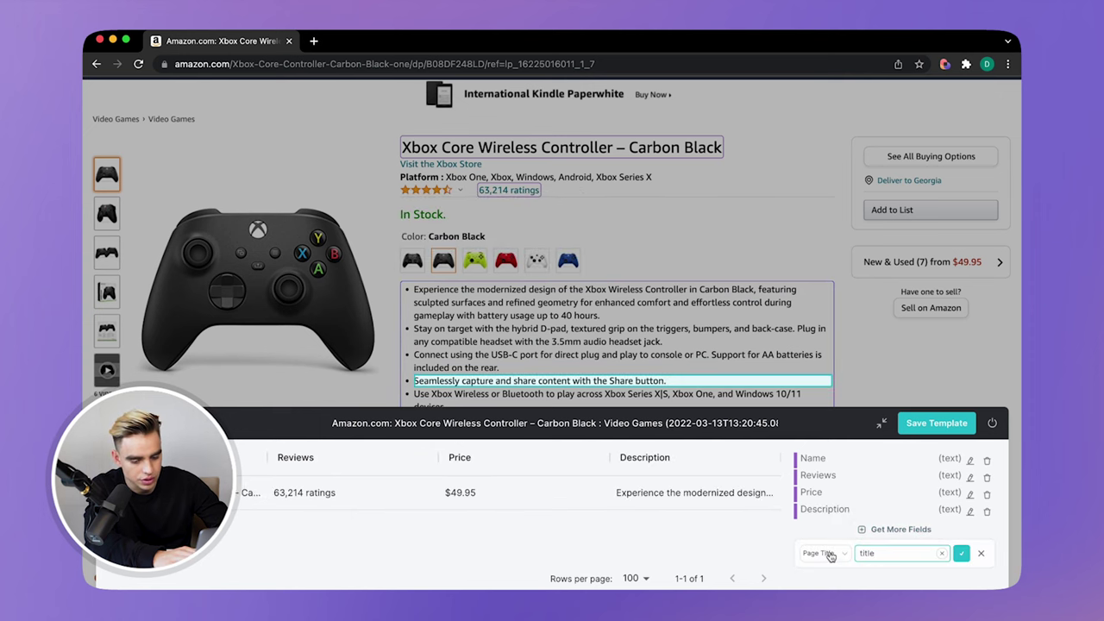
{"action": "left_click", "coordinate": [831, 554]}
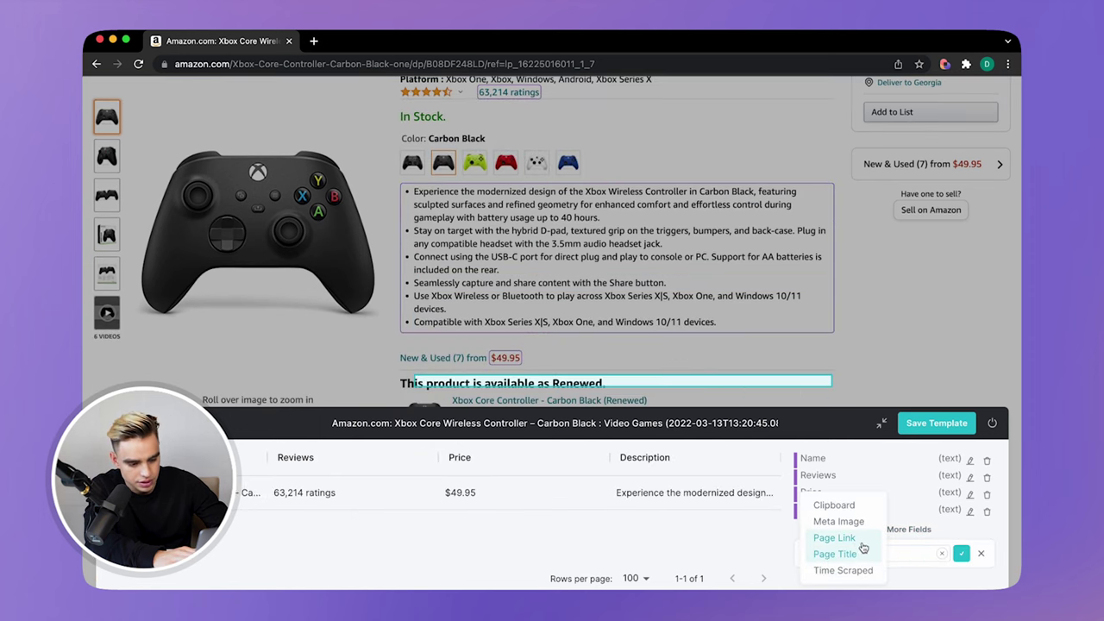
{"action": "left_click", "coordinate": [835, 537]}
{"action": "left_click", "coordinate": [959, 554]}
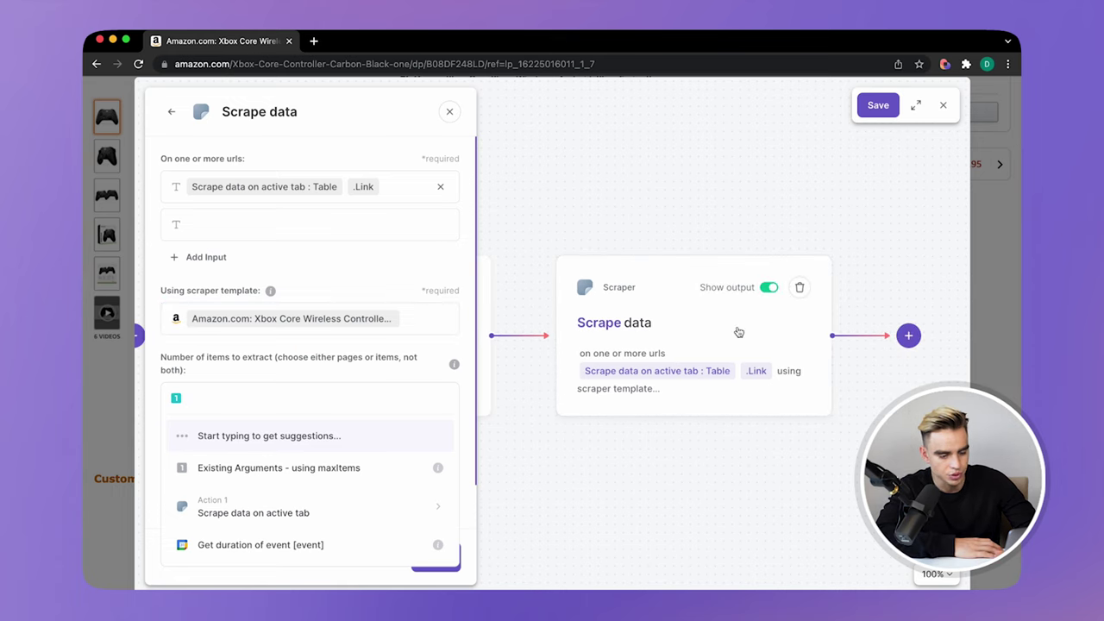
Step: Add an 'Add Table Or Data Rows To Google Sheet' action after the second scraper step
{"action": "scroll", "coordinate": [719, 350], "scroll_direction": "right", "scroll_amount": 3}
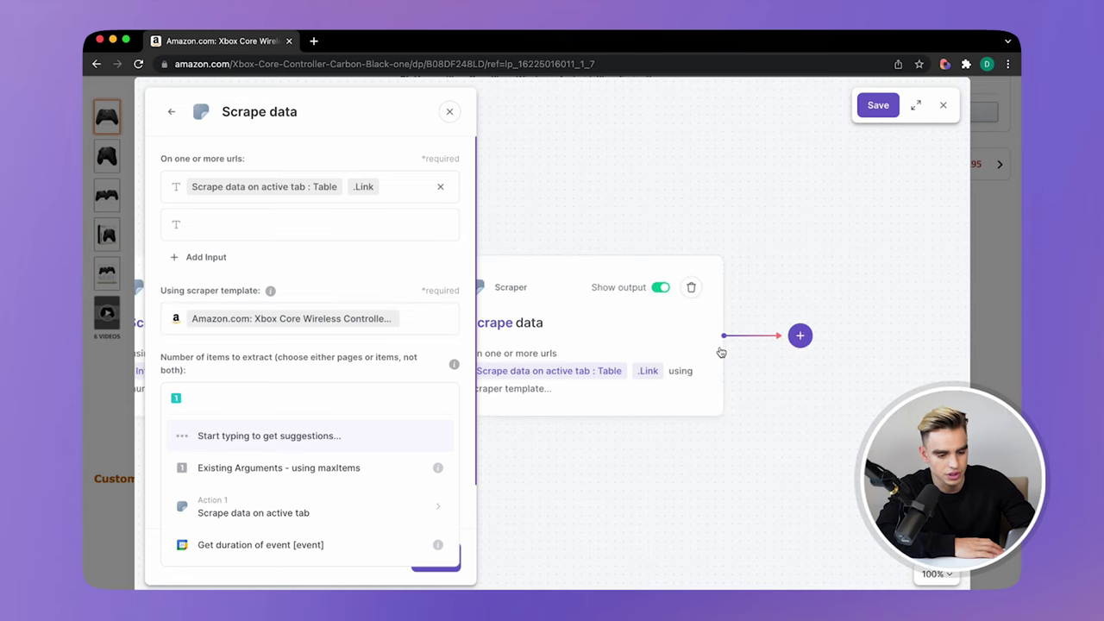
{"action": "left_click", "coordinate": [798, 338]}
{"action": "left_click", "coordinate": [808, 374]}
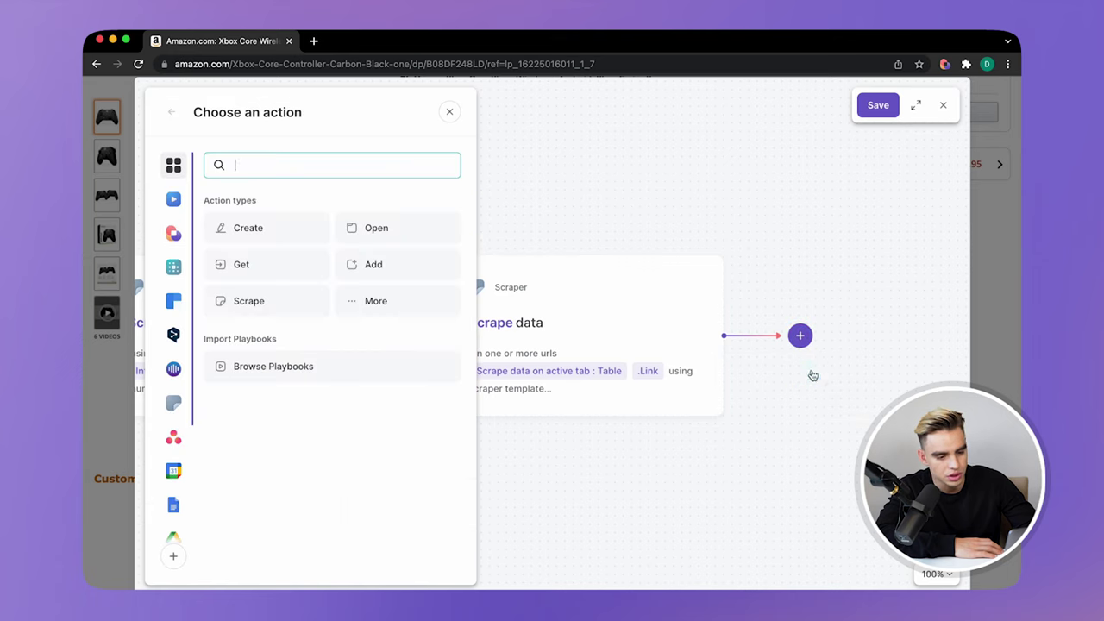
{"action": "scroll", "coordinate": [776, 371], "scroll_direction": "right", "scroll_amount": 2}
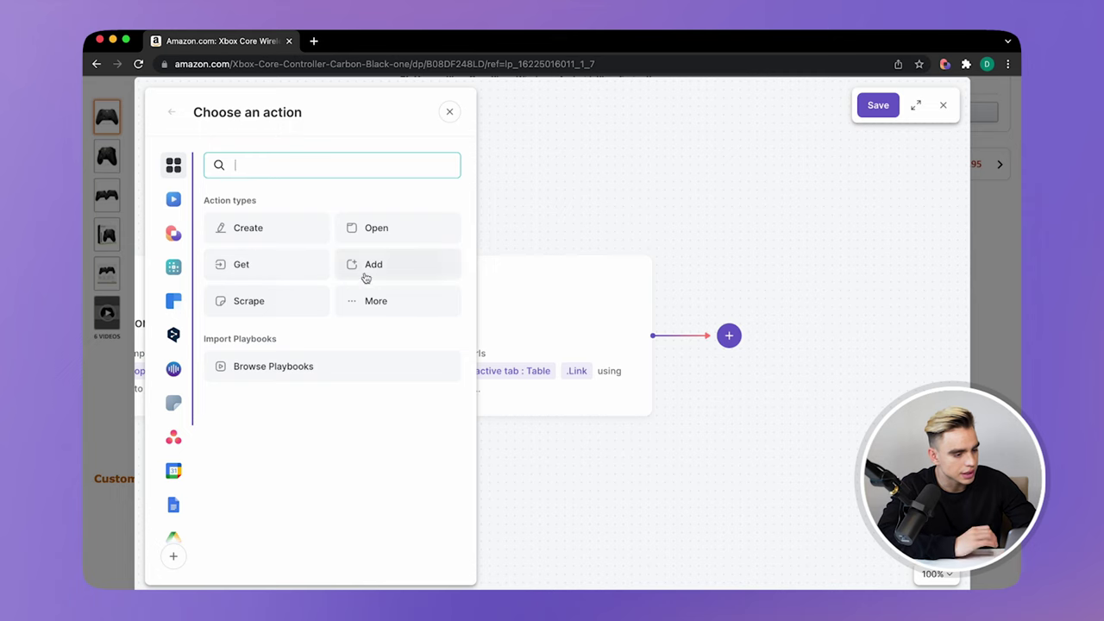
{"action": "type", "text": "add"}
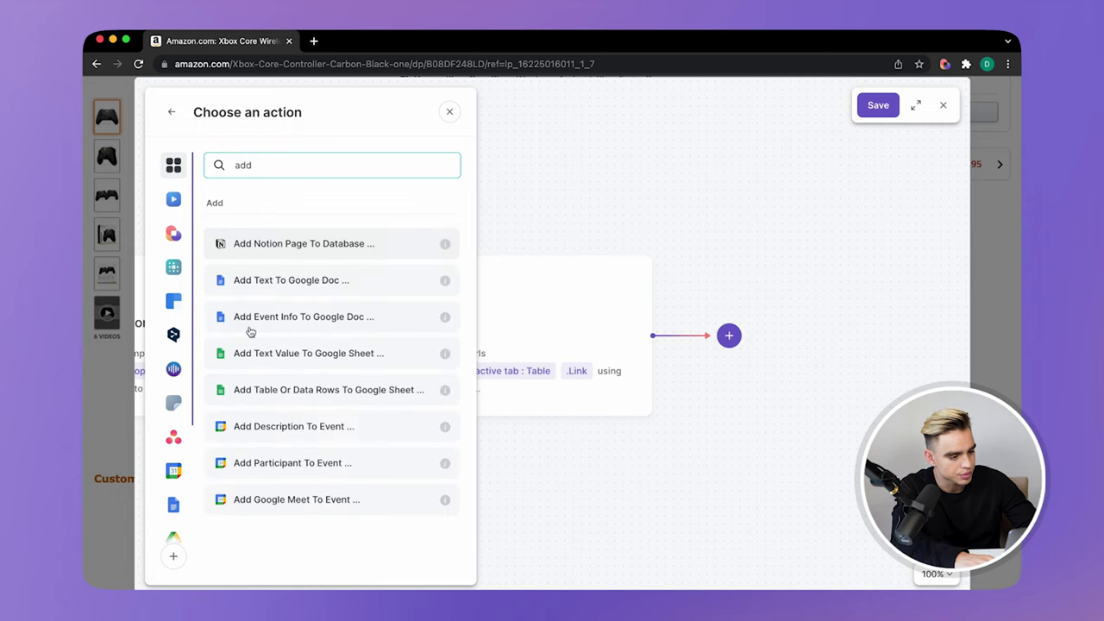
{"action": "left_click", "coordinate": [326, 388]}
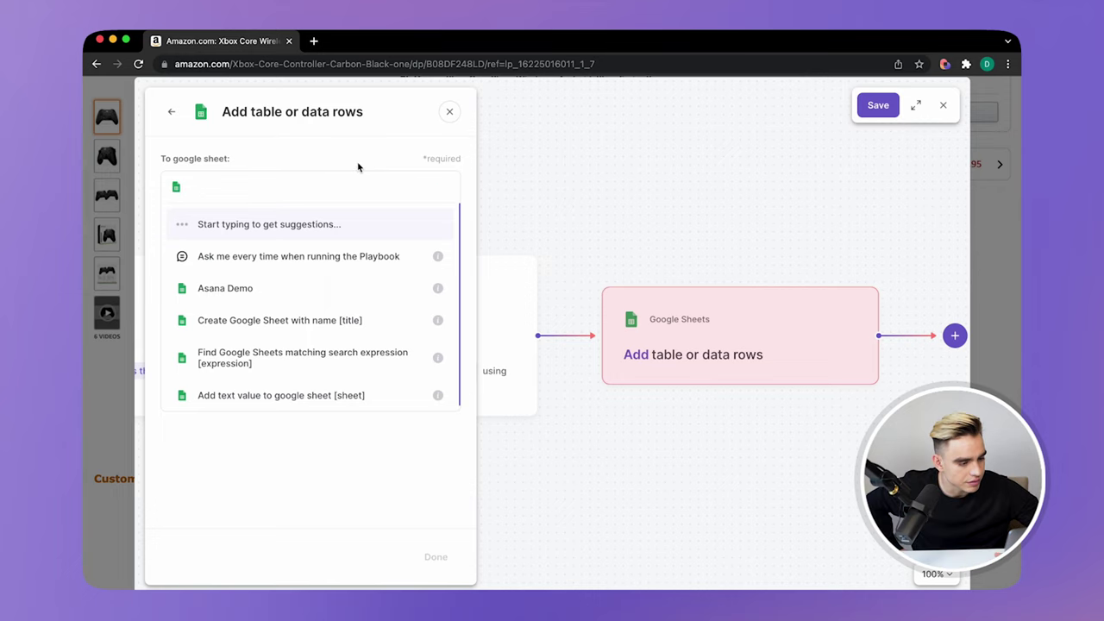
Step: Send the Scrape data table to the Asana Demo sheet, then save the playbook
{"action": "left_click", "coordinate": [347, 298]}
{"action": "left_click", "coordinate": [333, 254]}
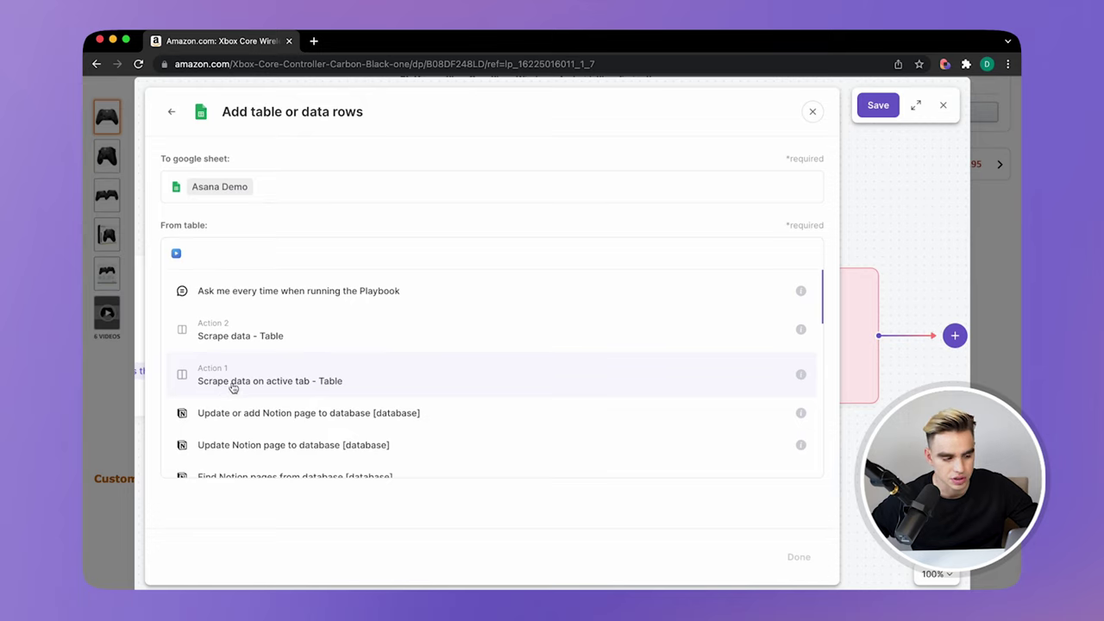
{"action": "left_click", "coordinate": [236, 338]}
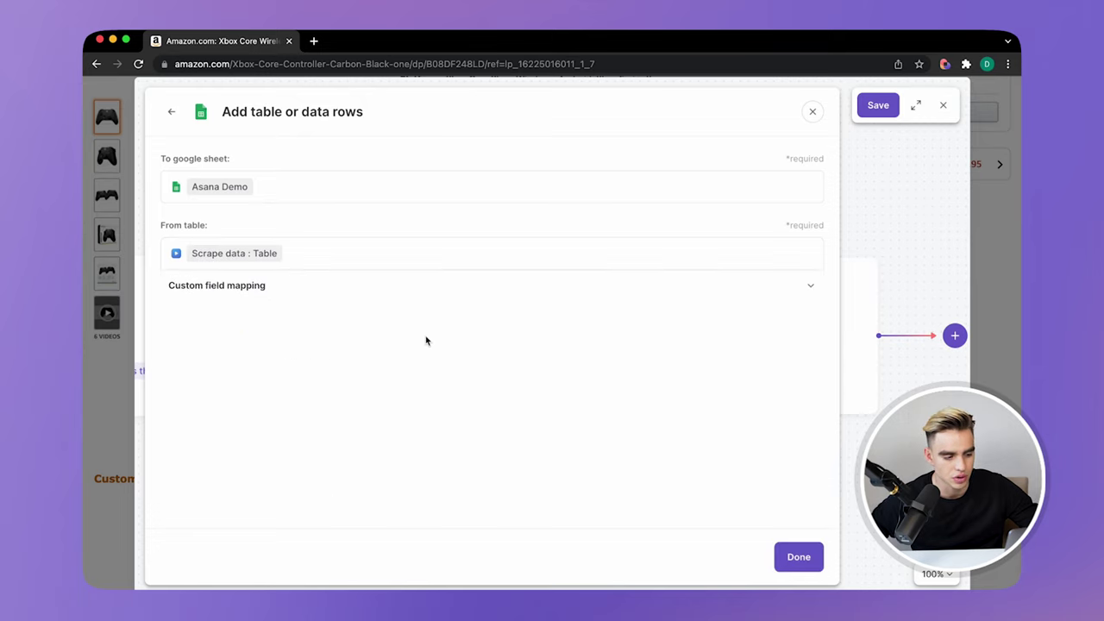
{"action": "left_click", "coordinate": [795, 553]}
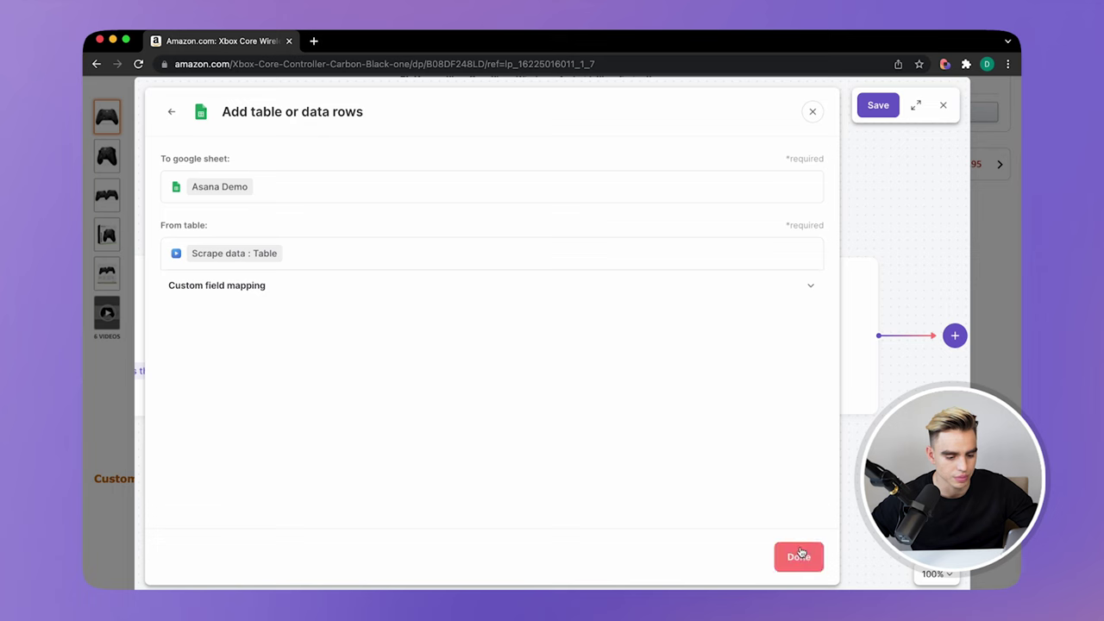
{"action": "left_click", "coordinate": [871, 106]}
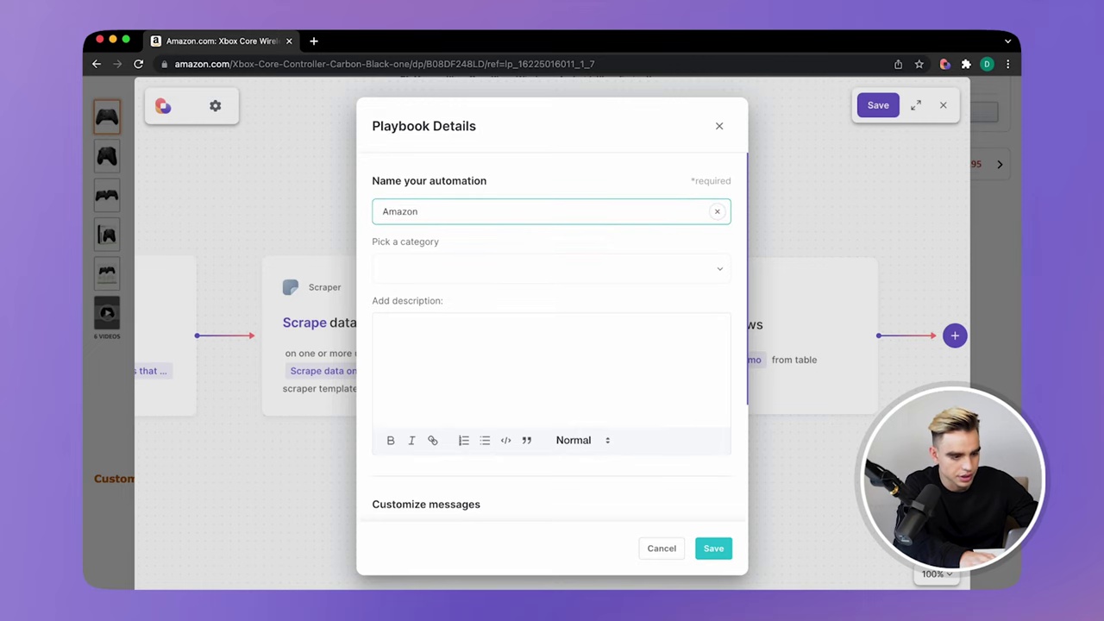
Step: Save the playbook as 'Amazon Scraper' and close the builder and playbooks panel
{"action": "type", "text": "Amazon Scraper"}
{"action": "left_click", "coordinate": [713, 549]}
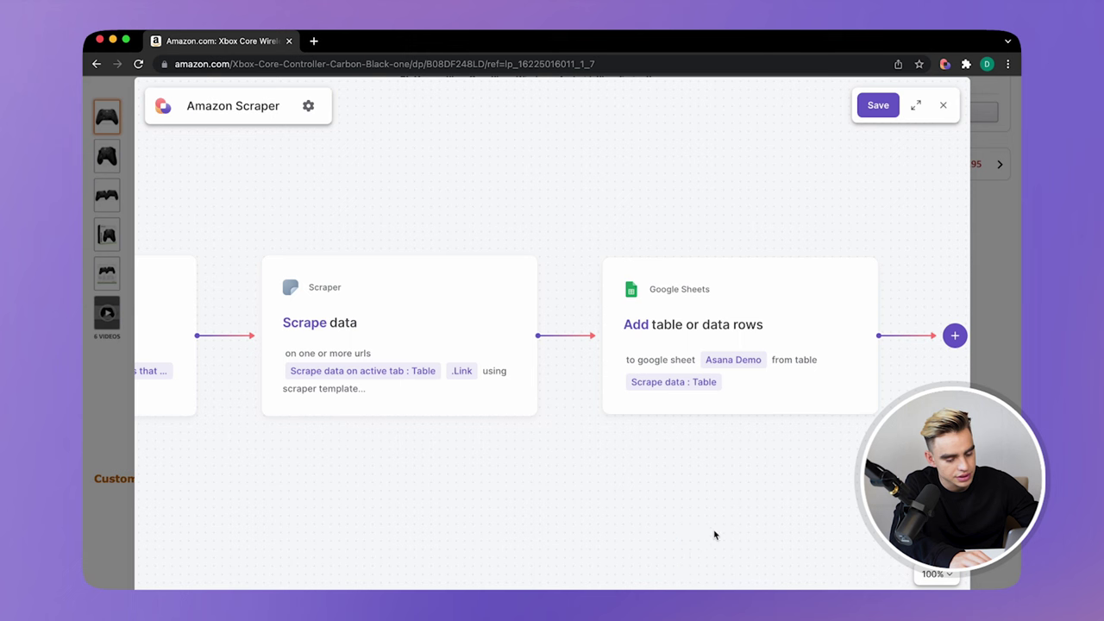
{"action": "left_click", "coordinate": [942, 105]}
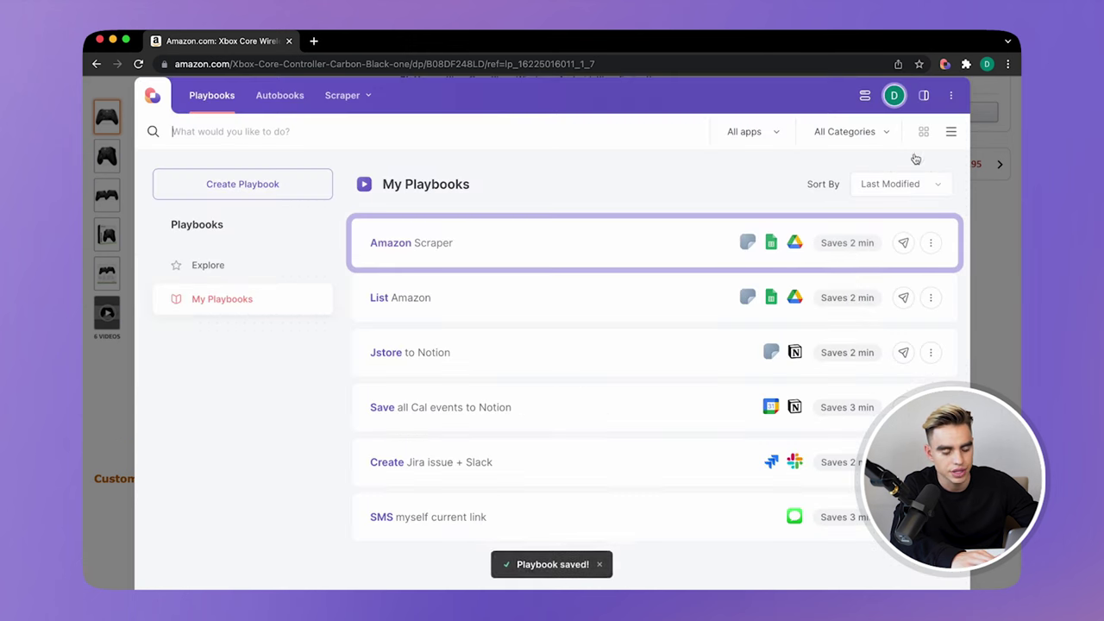
{"action": "left_click", "coordinate": [993, 262]}
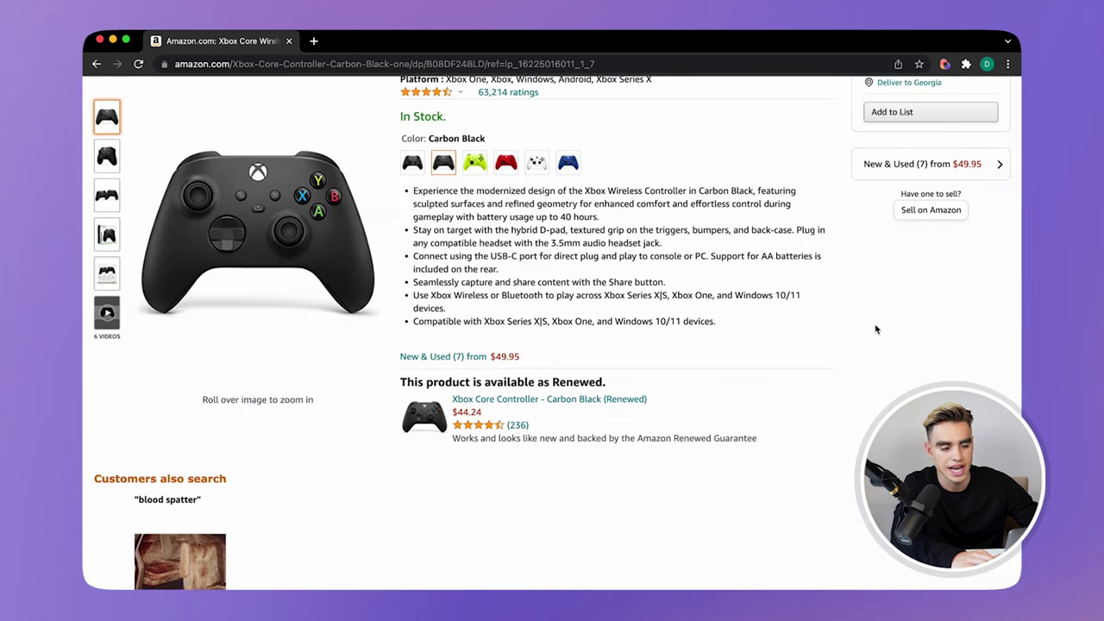
Step: Return to the Video Games listing and reopen Bardeen's My Playbooks list
{"action": "key", "text": "super"}
{"action": "key", "text": "super+bracketleft"}
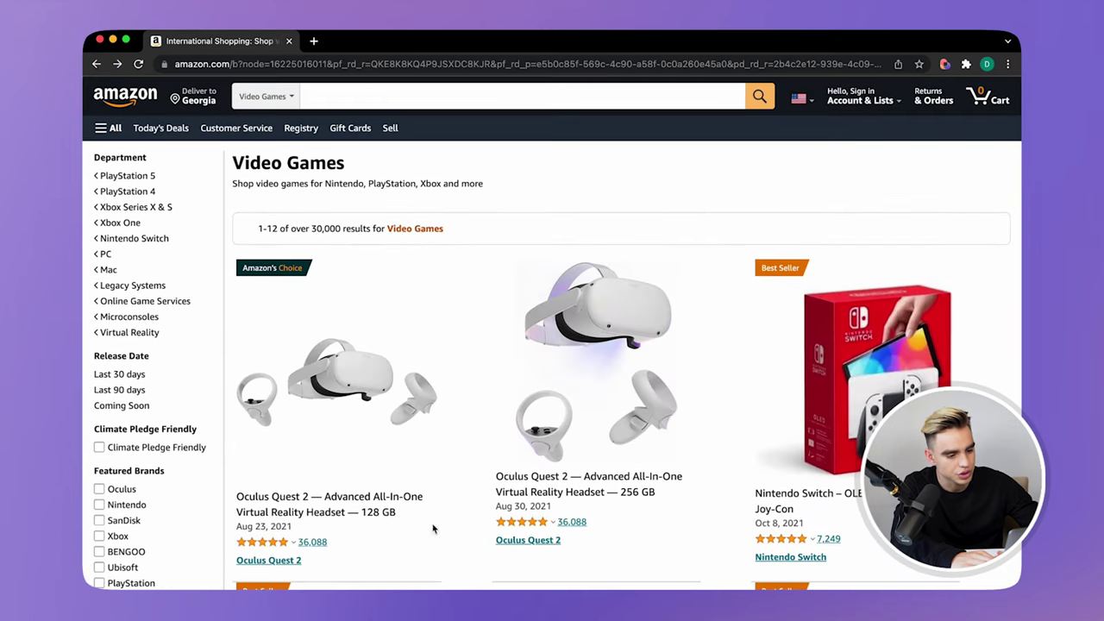
{"action": "key", "text": "alt+b"}
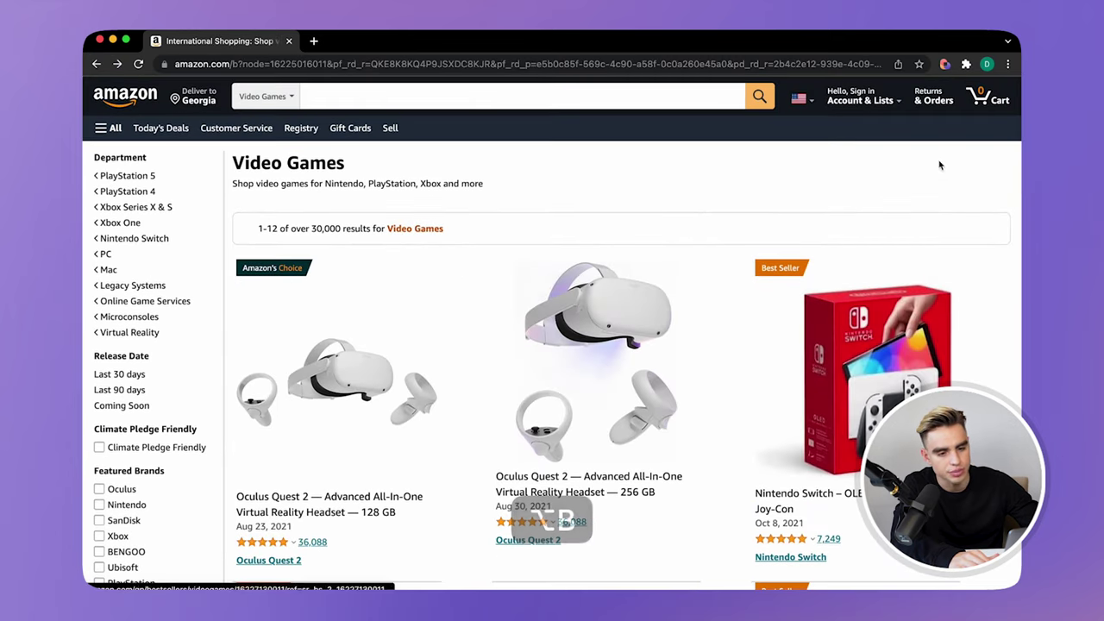
{"action": "left_click", "coordinate": [945, 63]}
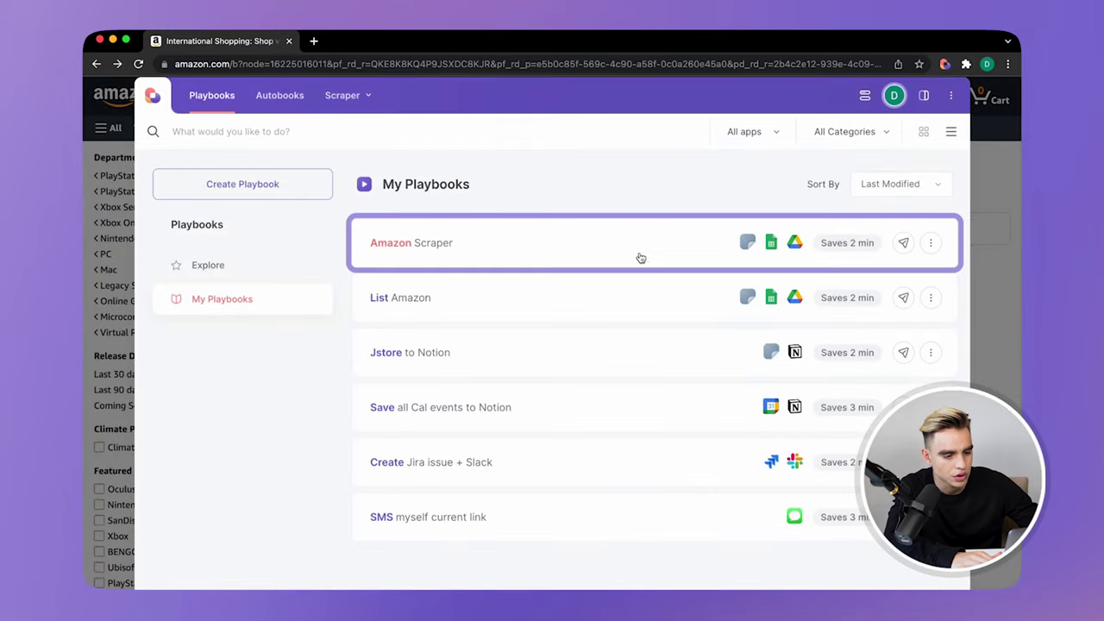
Step: Run the Amazon Scraper playbook with maxItems set to 5
{"action": "left_click", "coordinate": [639, 257]}
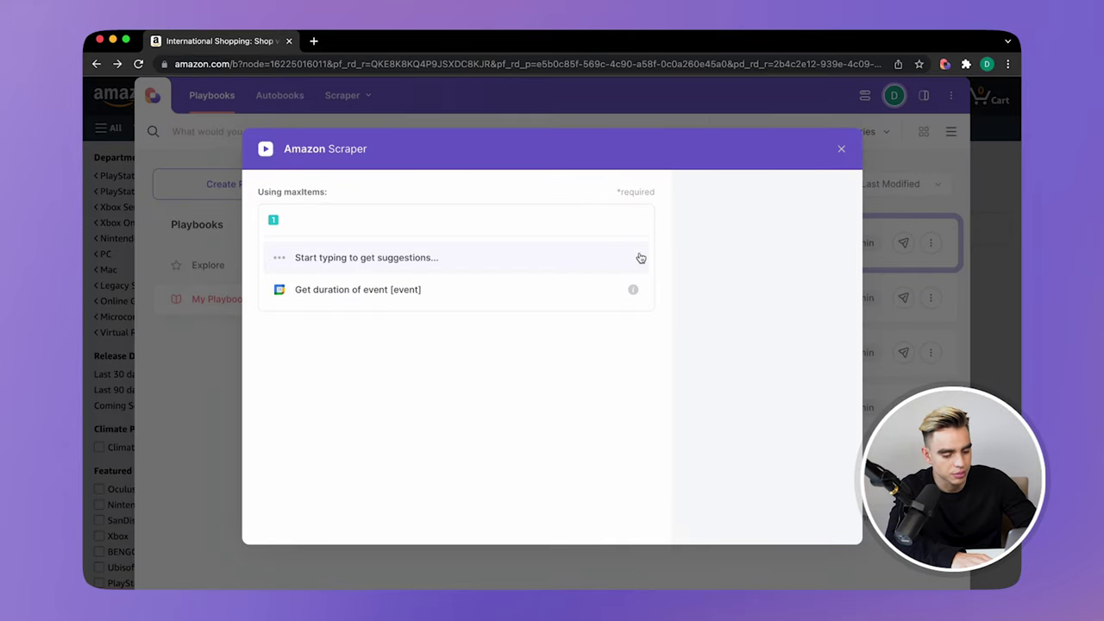
{"action": "type", "text": "5"}
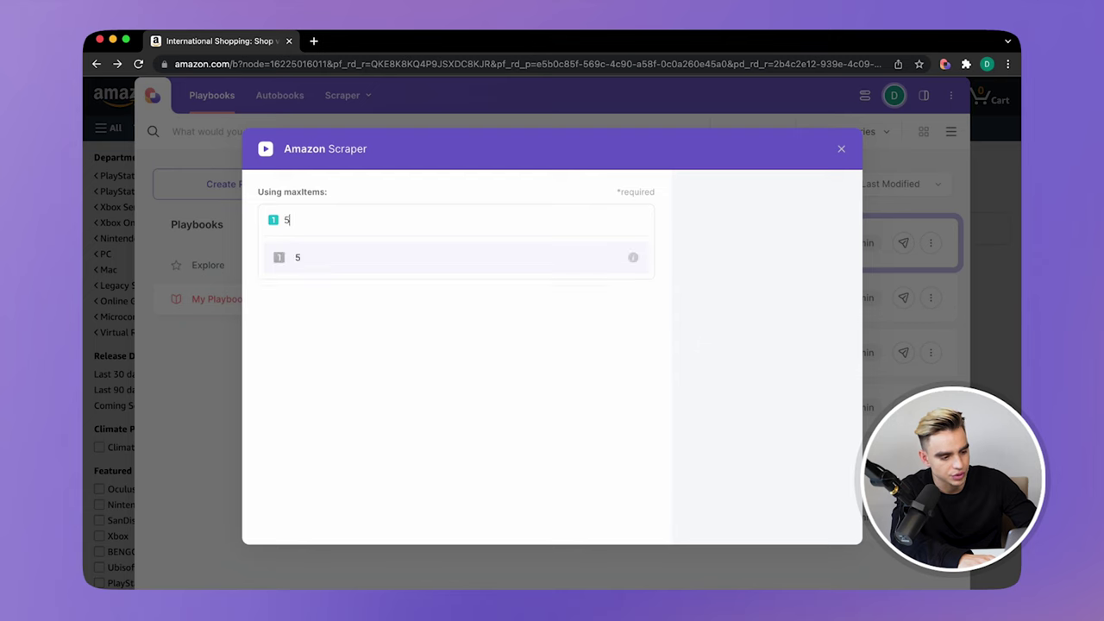
{"action": "key", "text": "Return"}
{"action": "left_click", "coordinate": [581, 285]}
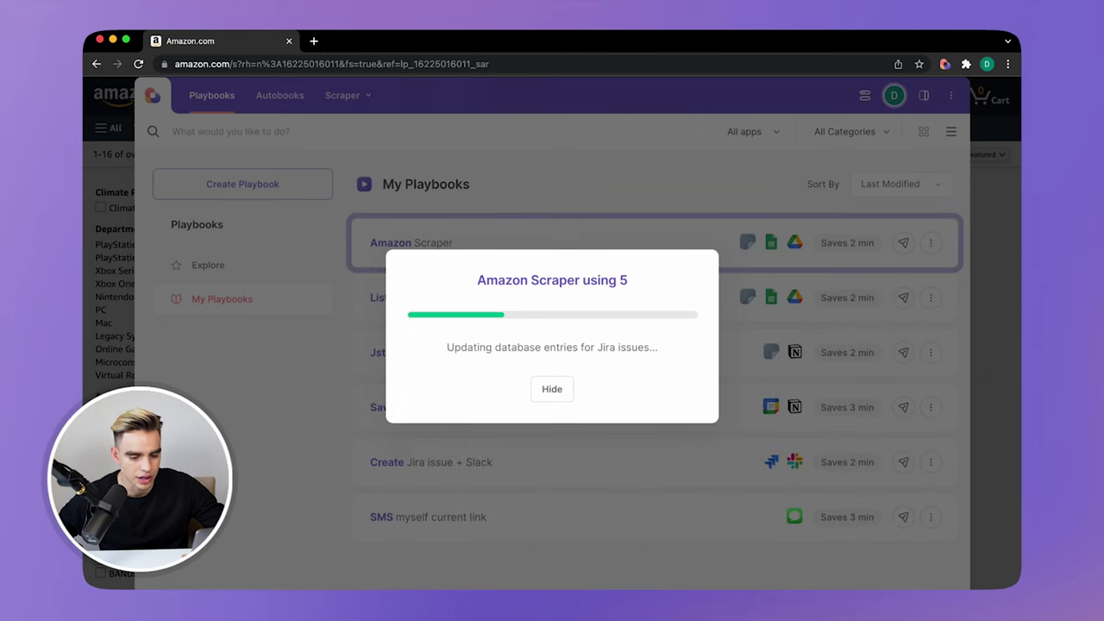
Step: Hide the progress window and open the resulting Asana Demo spreadsheet
{"action": "mouse_move", "coordinate": [996, 542]}
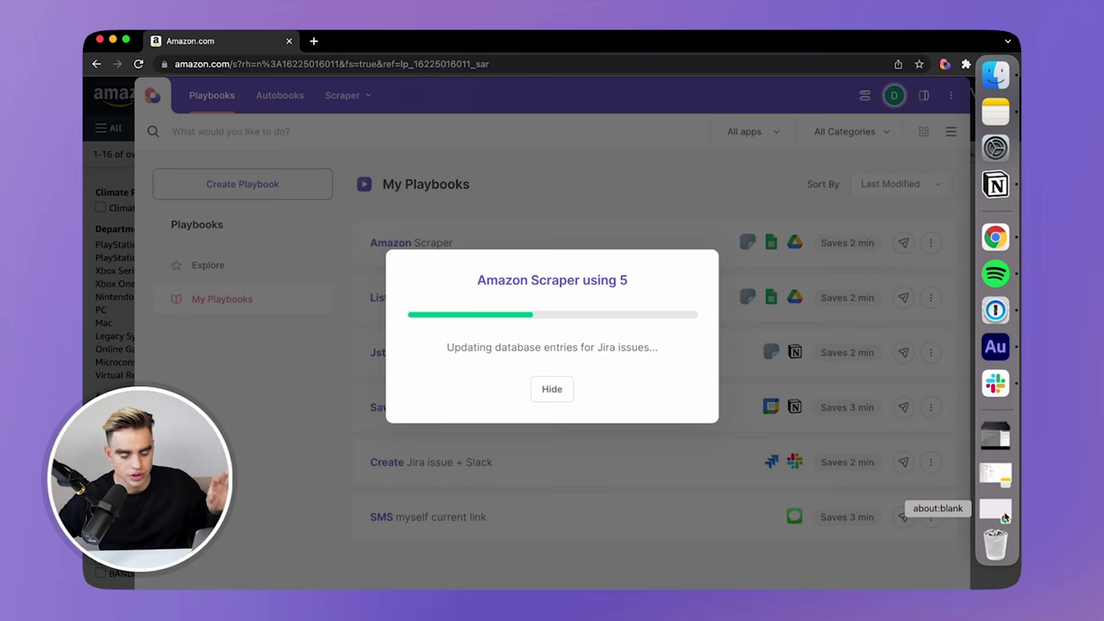
{"action": "left_click", "coordinate": [542, 386]}
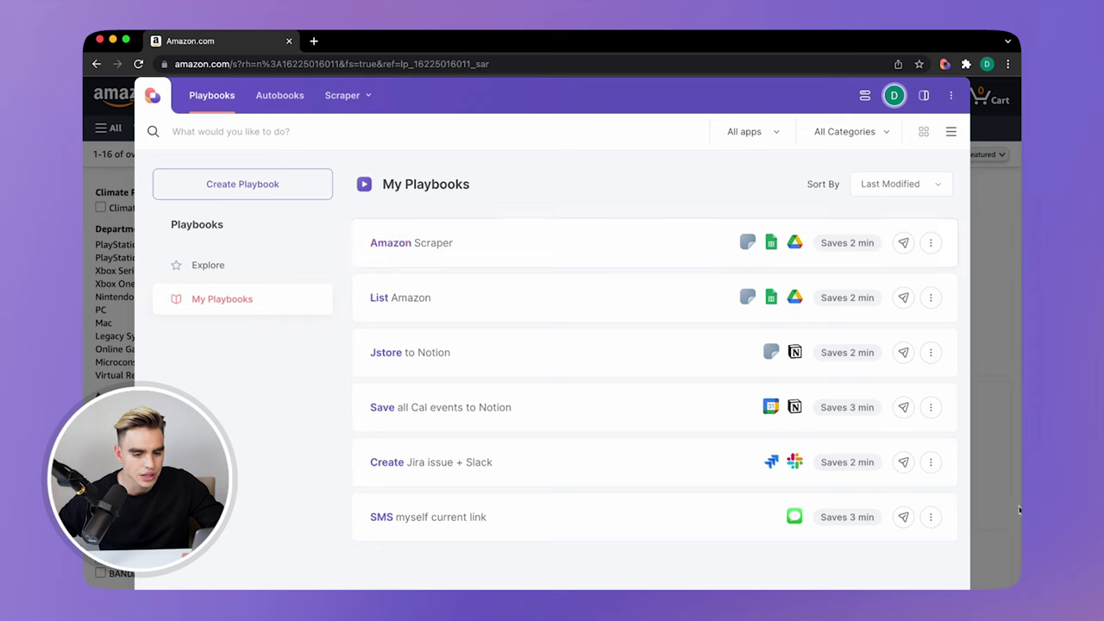
{"action": "mouse_move", "coordinate": [1017, 526]}
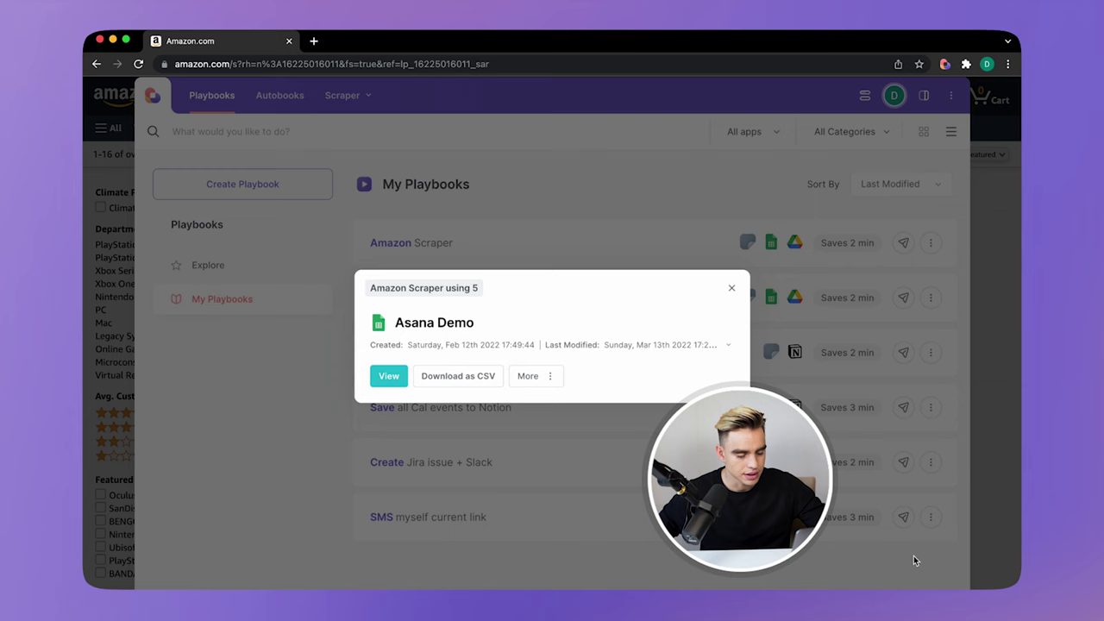
{"action": "left_click", "coordinate": [389, 376]}
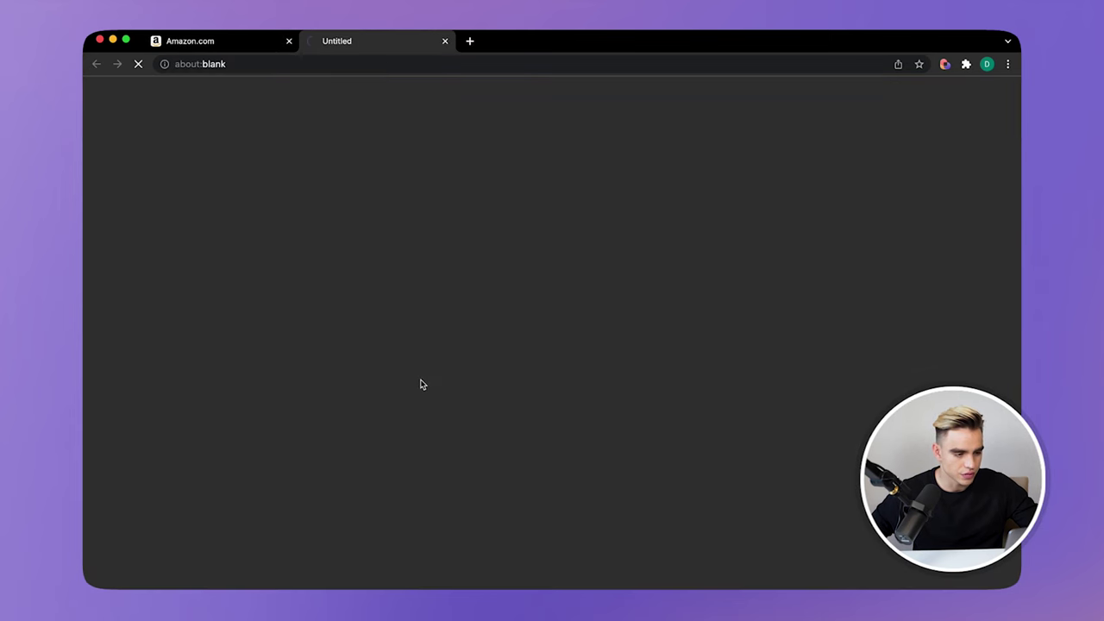